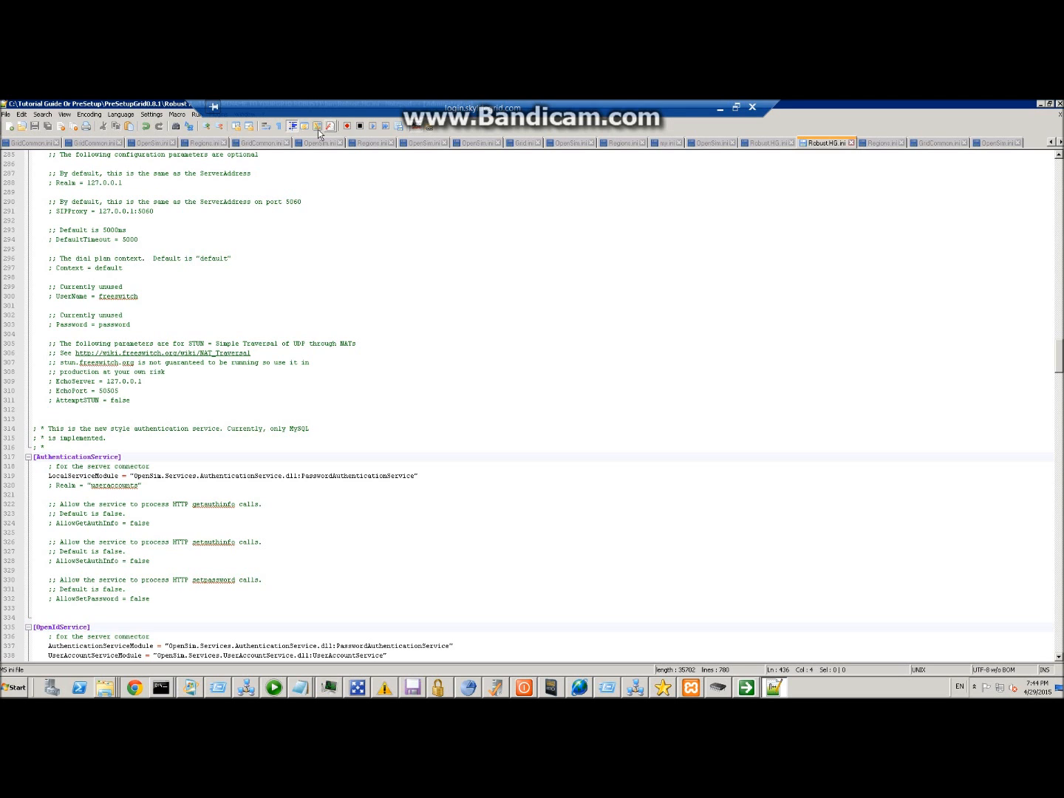
- Look over the region definitions in Regions.ini and the settings in GridCommon.ini, then return to Robust.HG.ini
drag(299, 103, 378, 103)
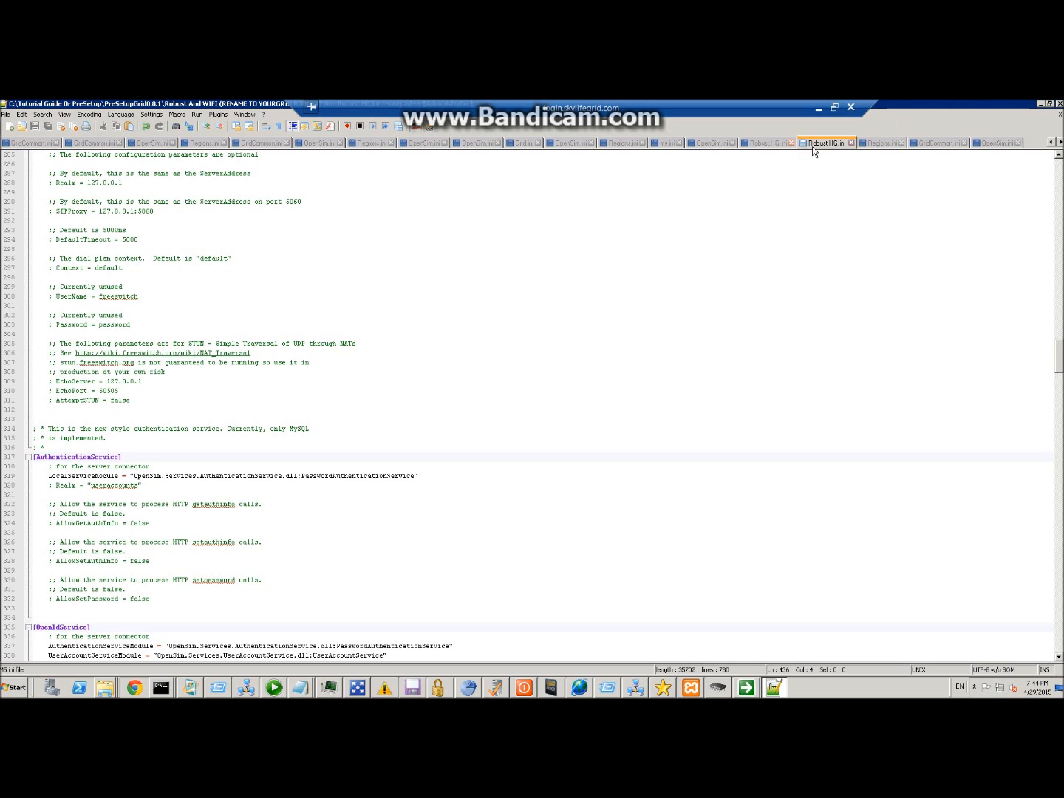
click(869, 143)
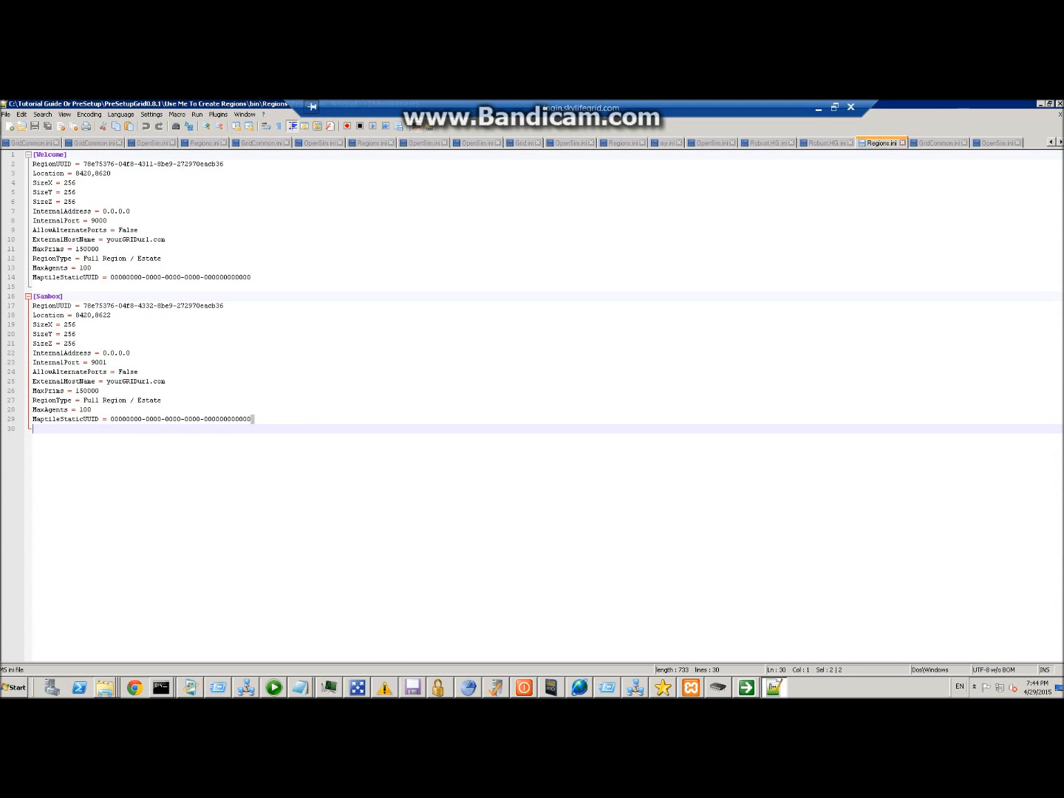
click(69, 201)
click(65, 323)
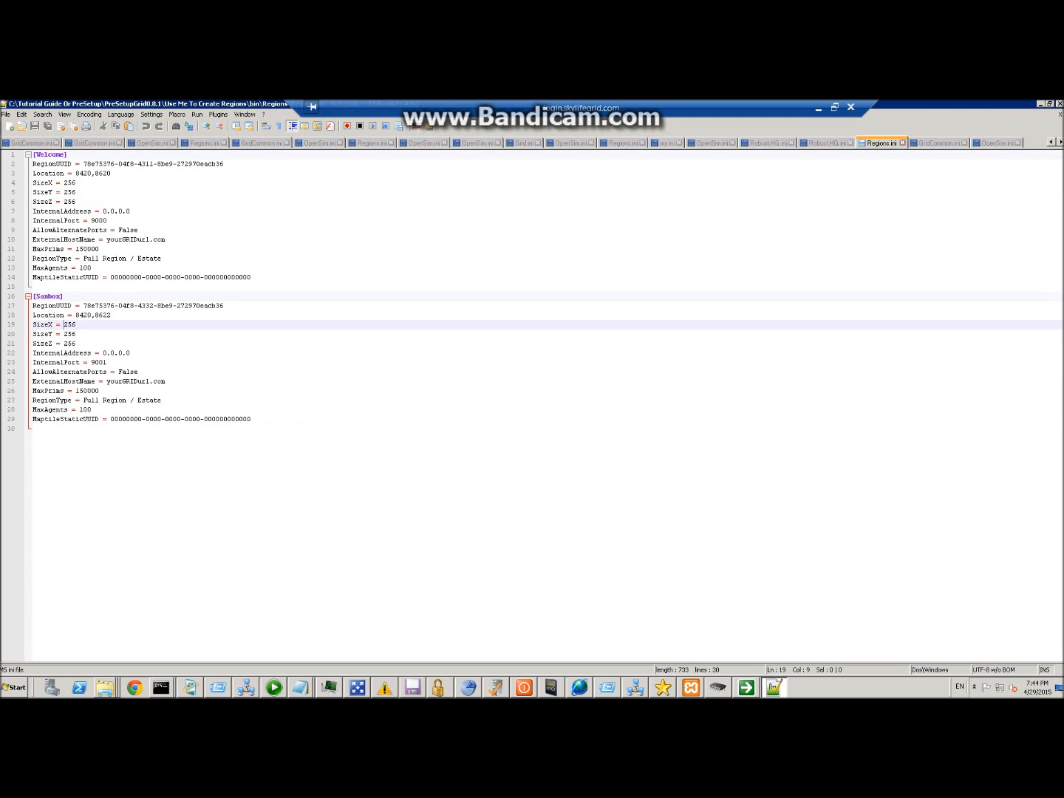
click(937, 143)
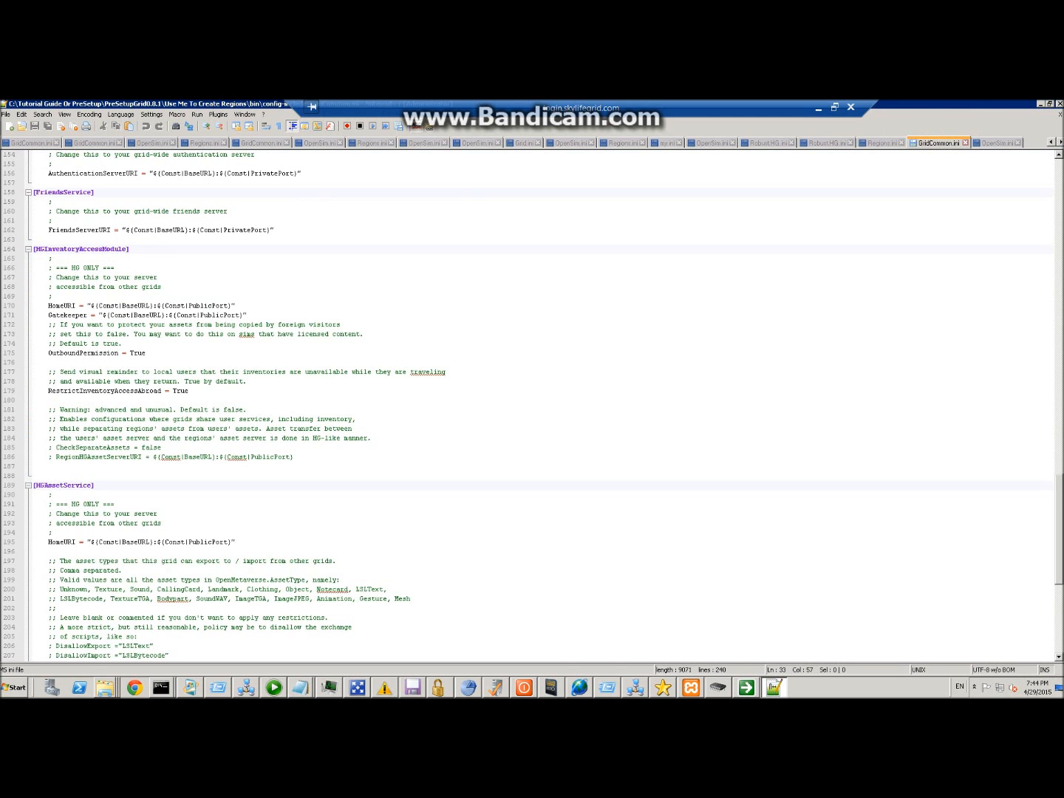
click(825, 145)
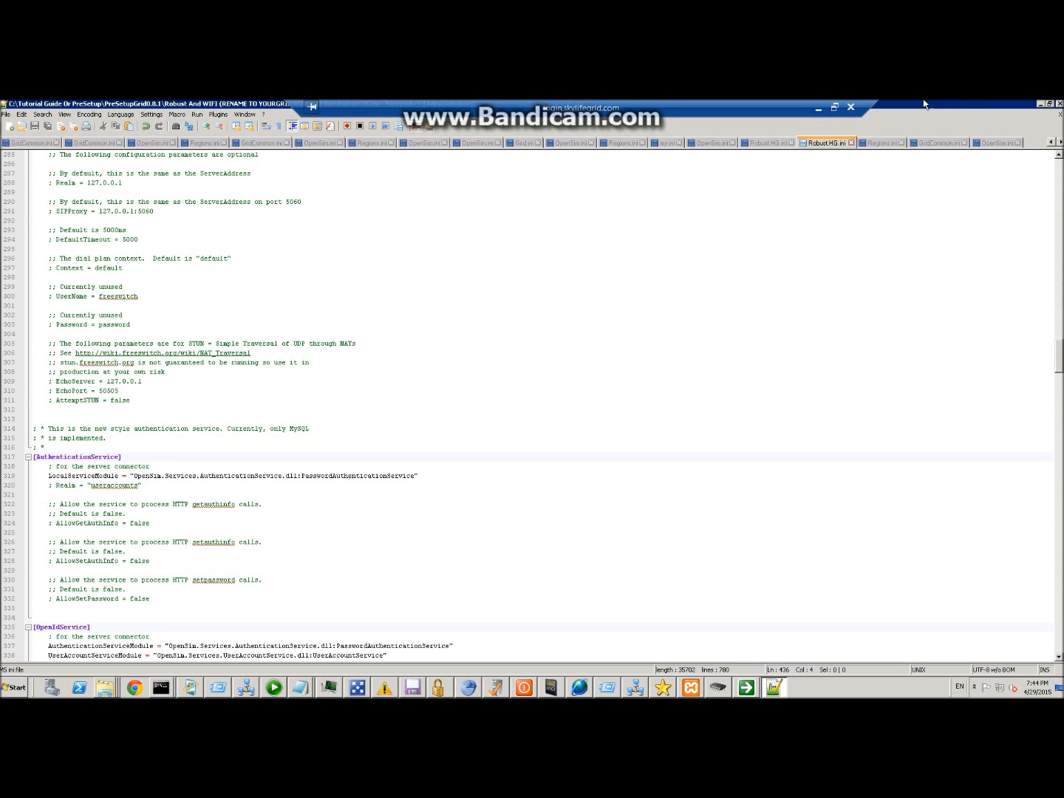
- Switch to Windows Explorer, go back to the PreSetupGrid0.8.1 folder and select the Robust And WIFI folder
click(1042, 103)
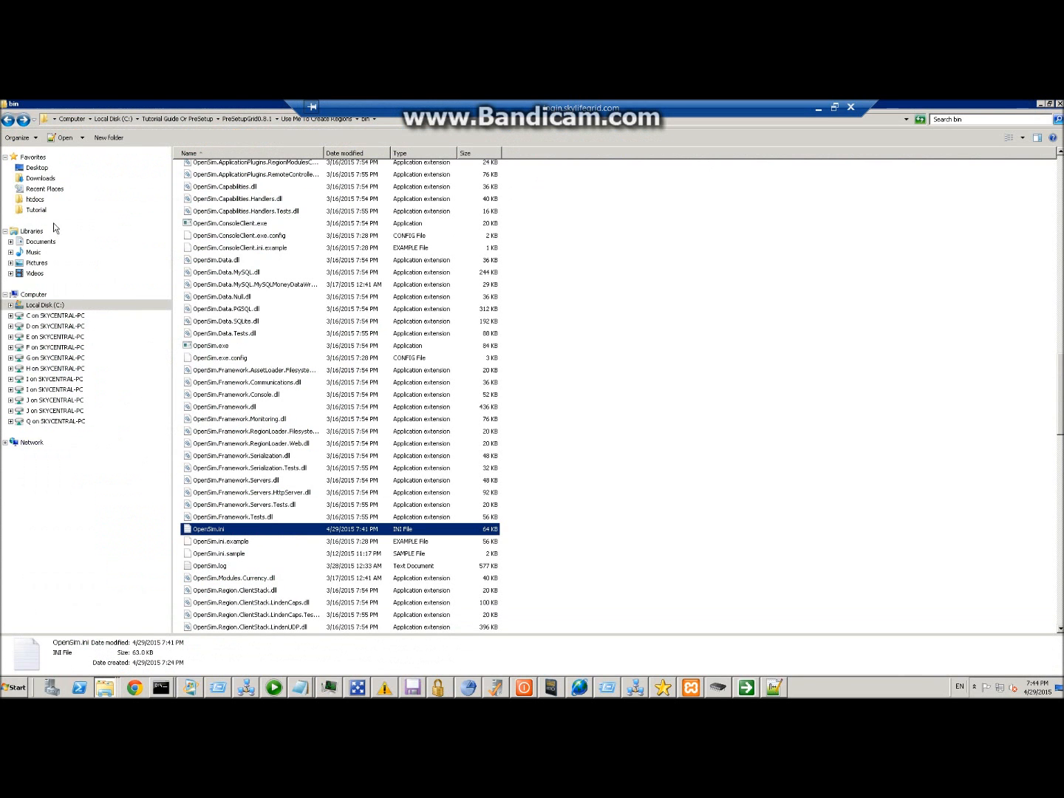
click(6, 120)
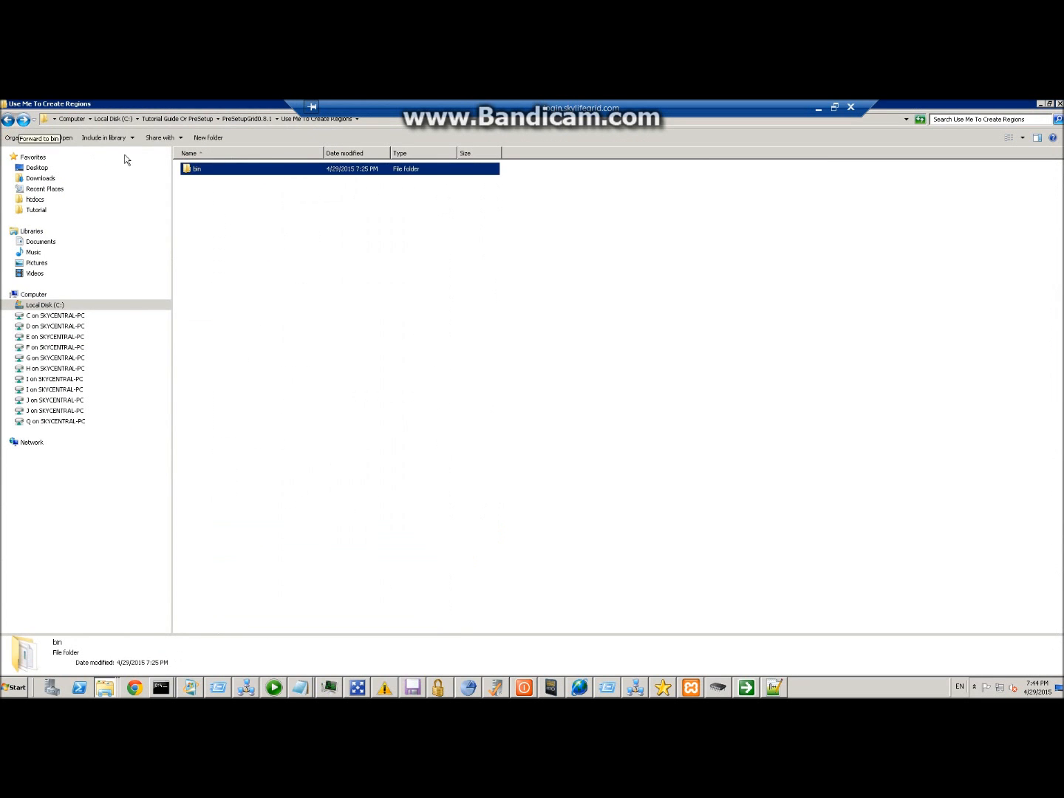
click(6, 121)
click(204, 170)
click(227, 184)
click(229, 171)
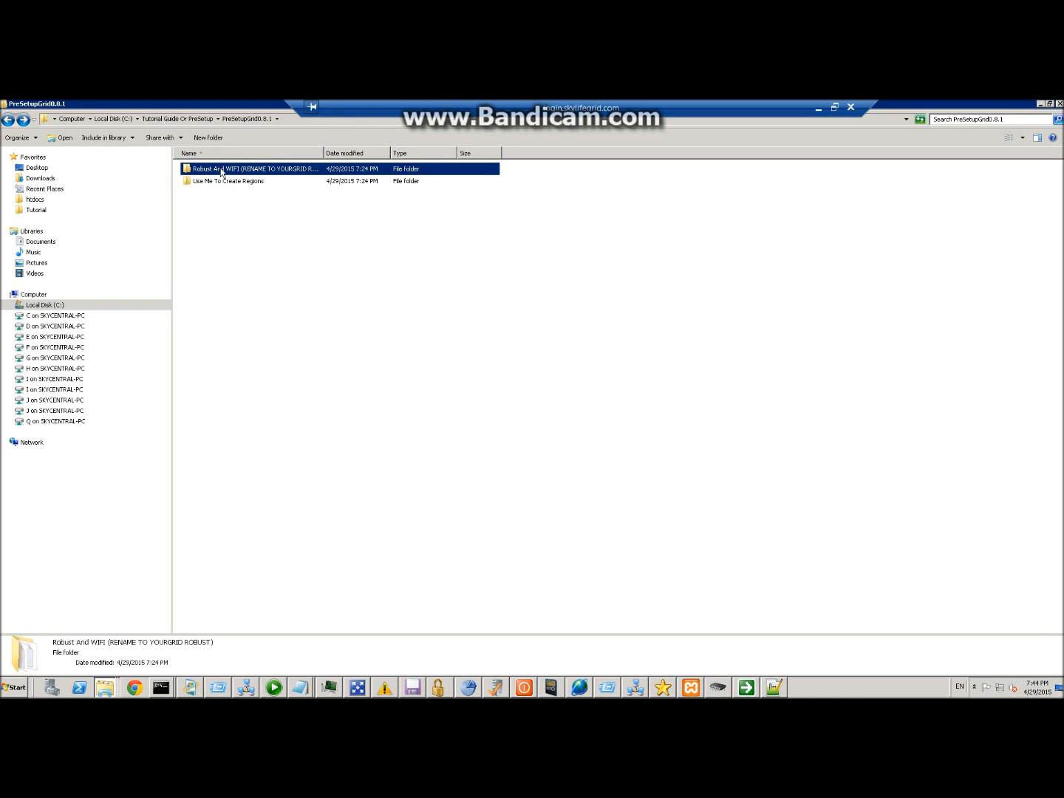
right_click(267, 171)
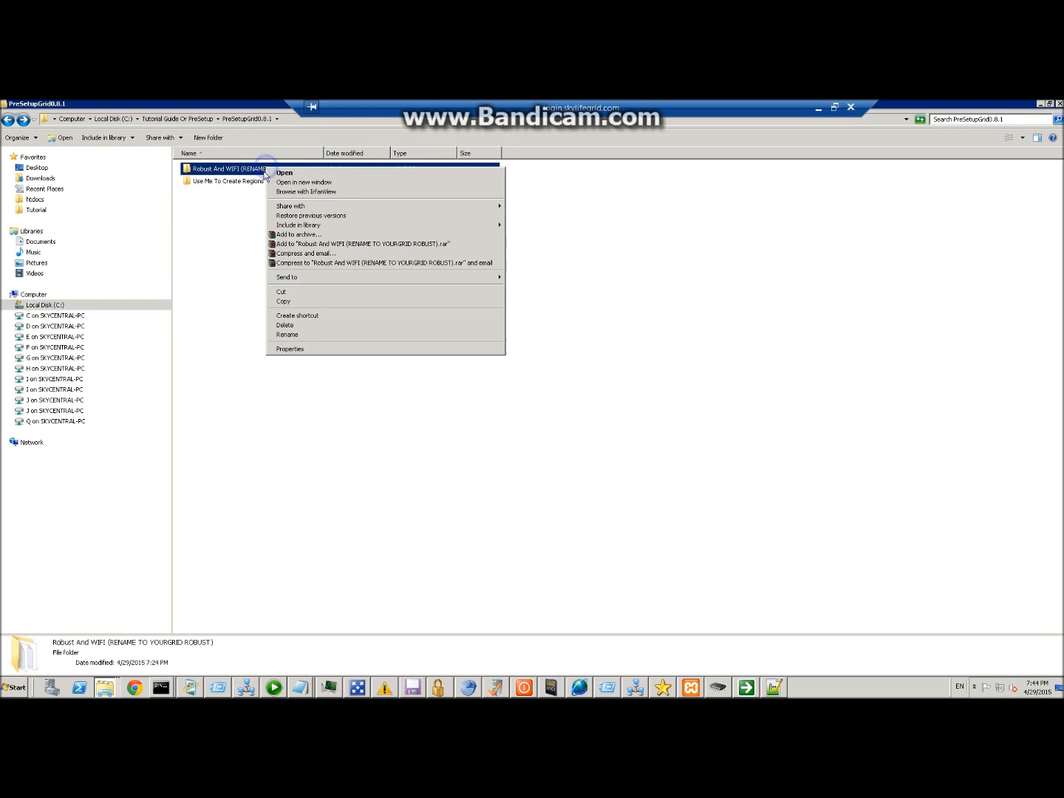
click(274, 330)
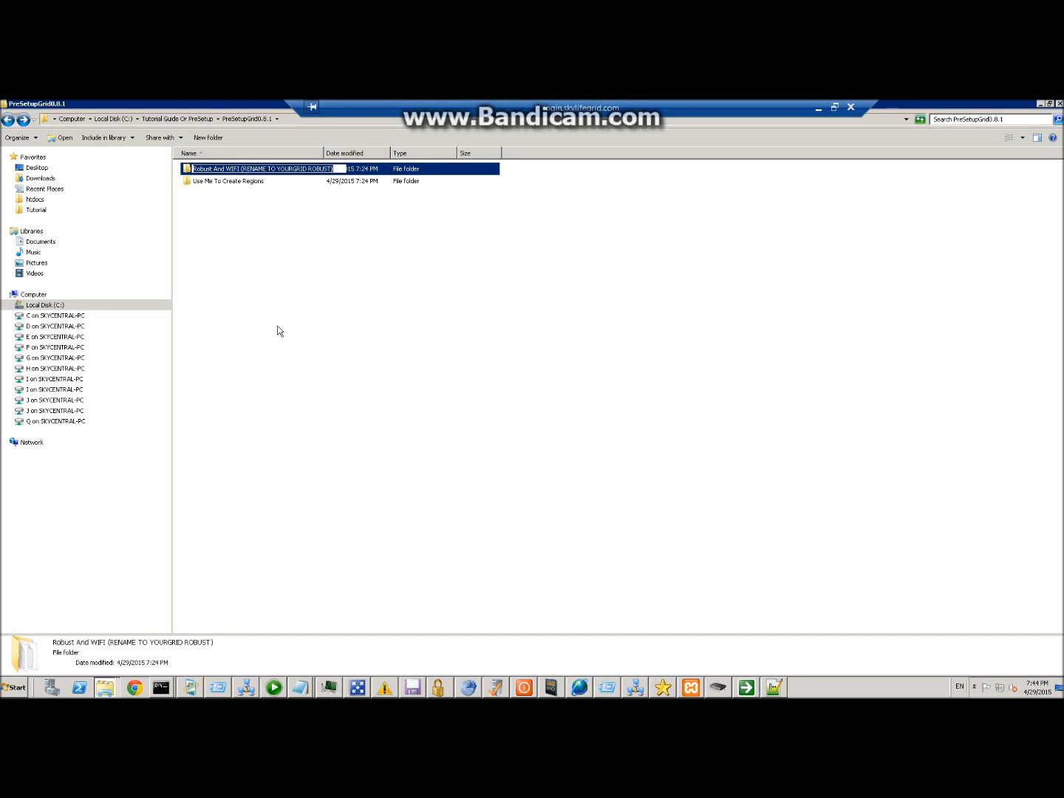
click(246, 184)
- Open the bin folder inside the Robust And WIFI (RENAME TO YOURGRID ROBUST) folder
click(232, 170)
double_click(215, 170)
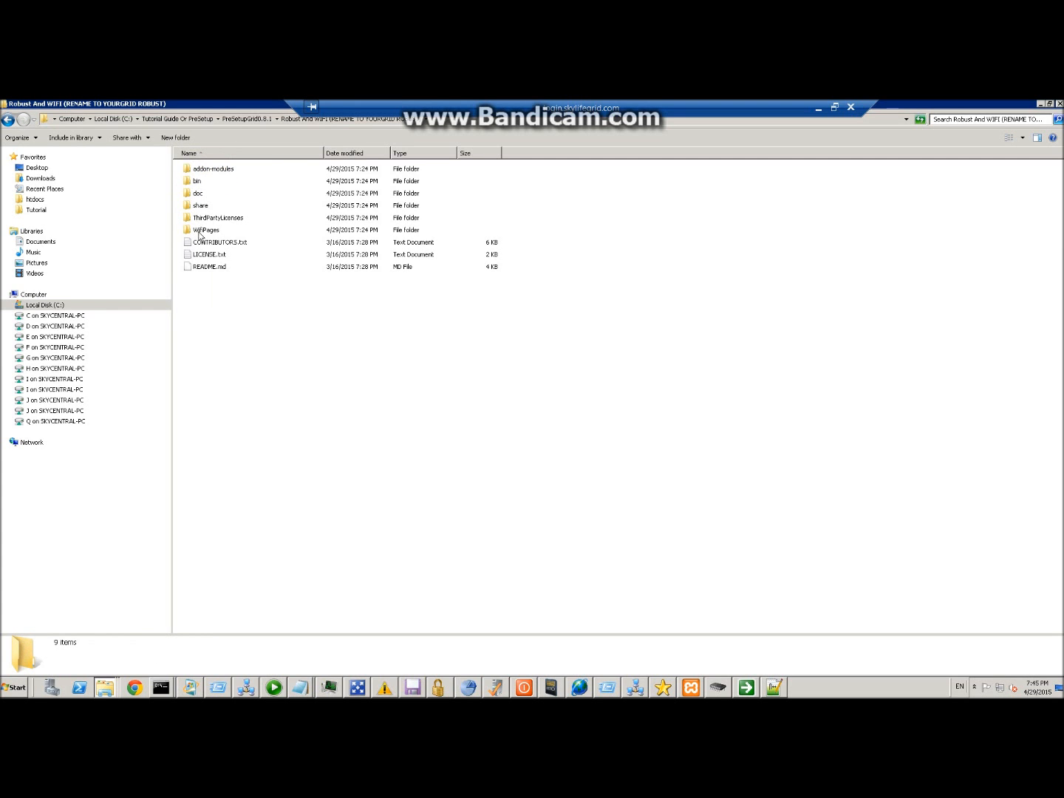
double_click(197, 182)
- Locate Robust.HG.ini in the bin folder and open it in the text editor
click(202, 340)
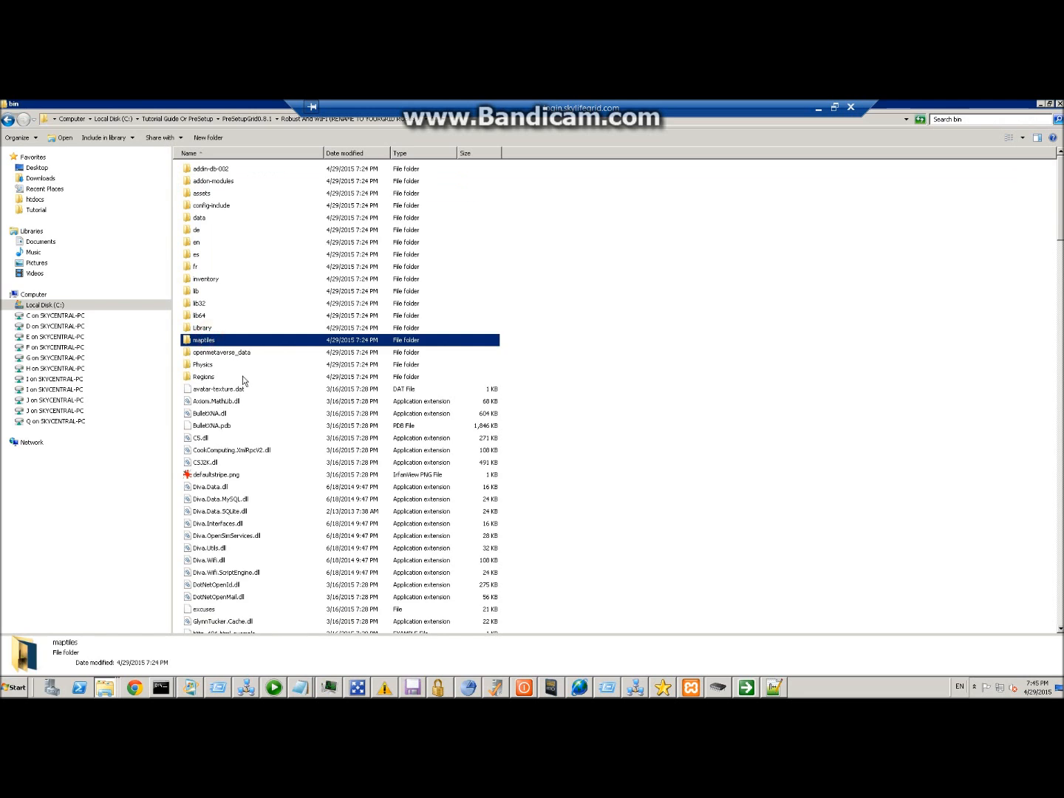
scroll(263, 391, down, 4)
click(263, 395)
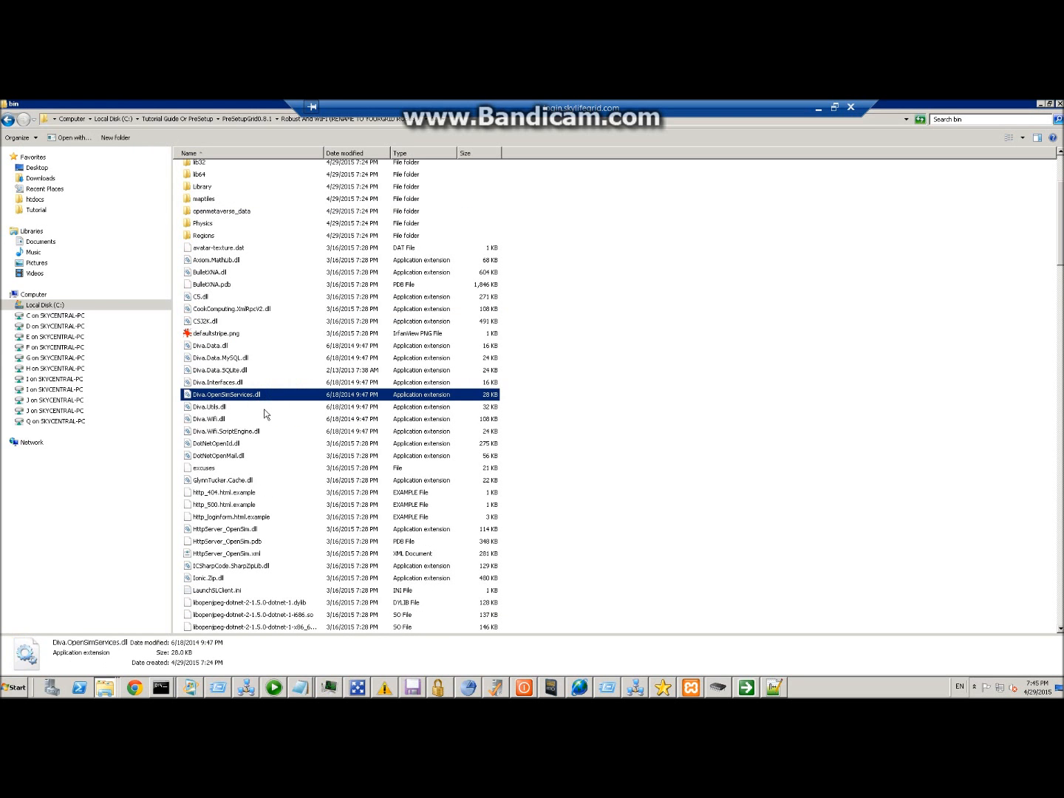
key(r)
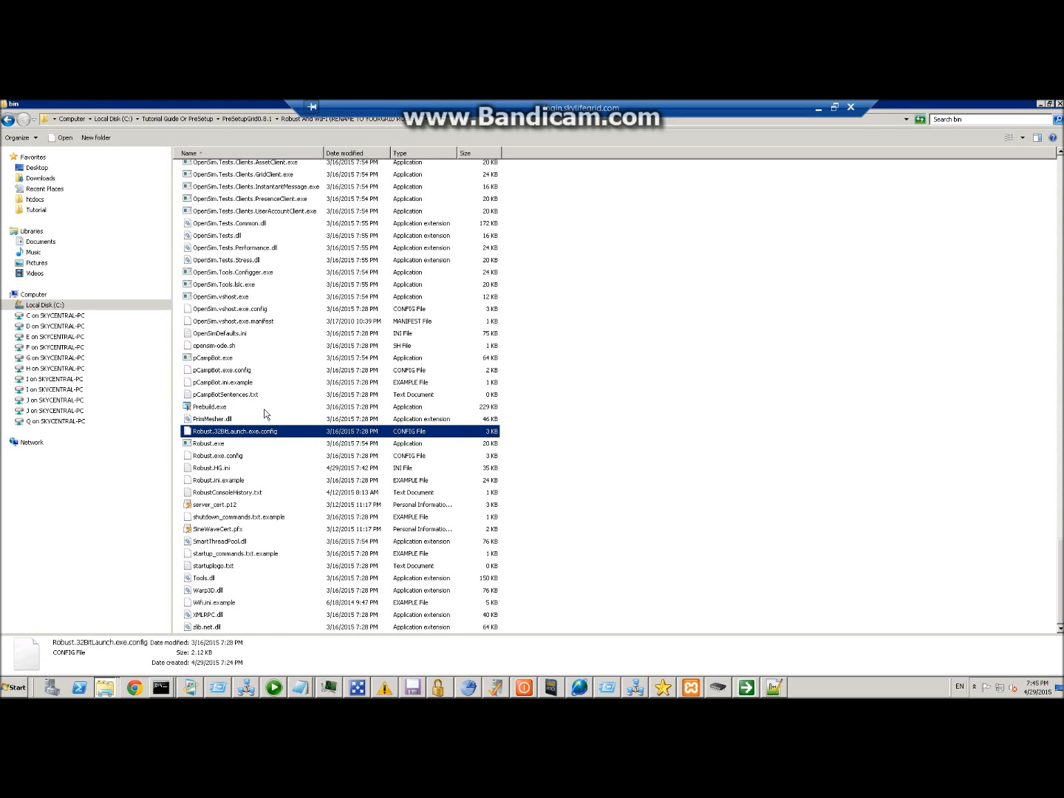
click(222, 456)
click(220, 467)
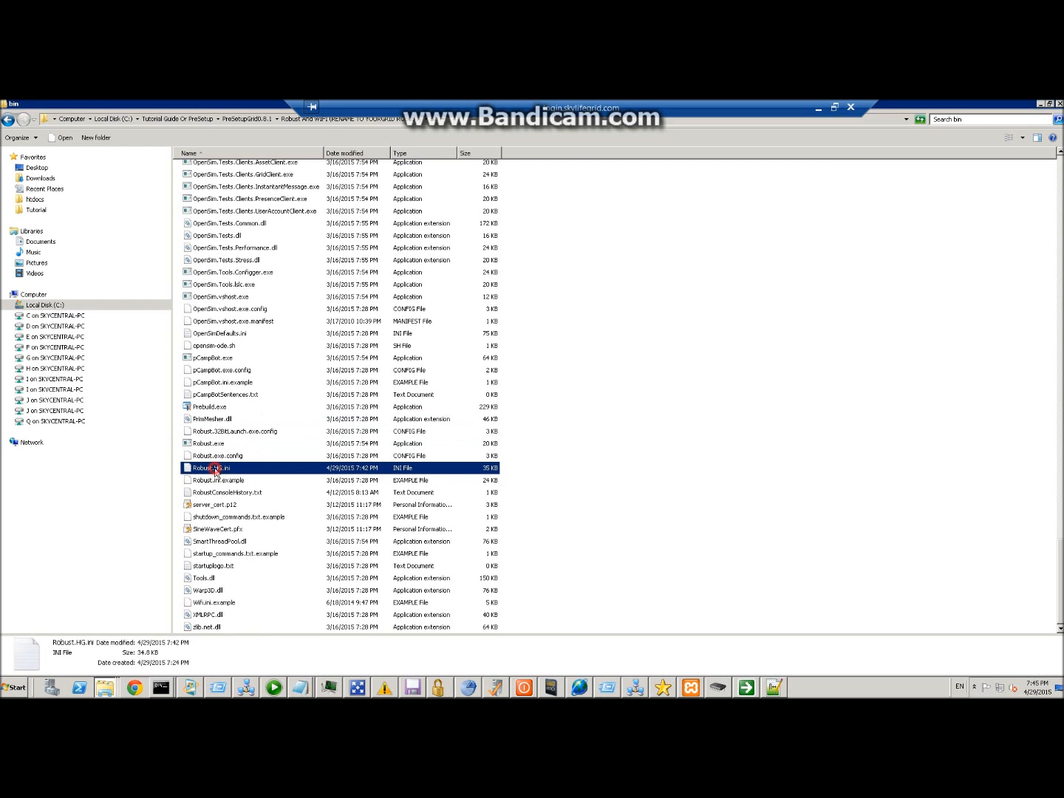
double_click(222, 470)
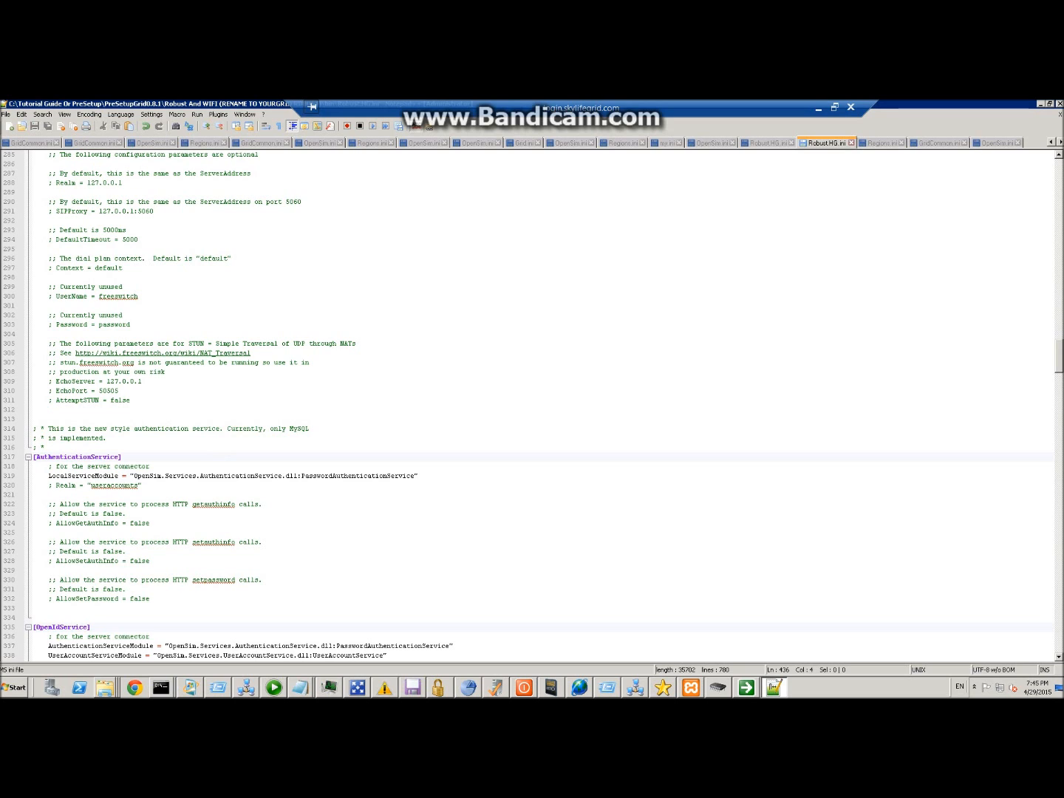
- Examine the header of Robust.HG.ini, highlighting the "-inifile Robust.HG.ini" argument of the Robust.exe run command
drag(503, 105, 426, 104)
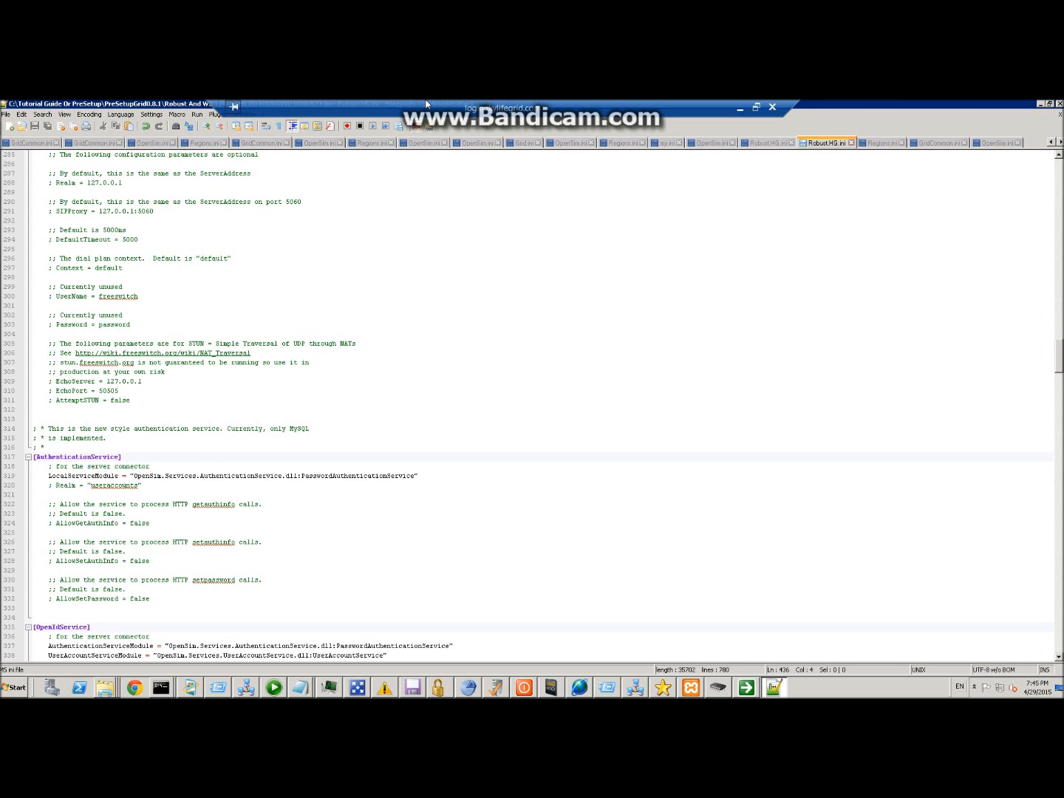
drag(1060, 358, 1059, 169)
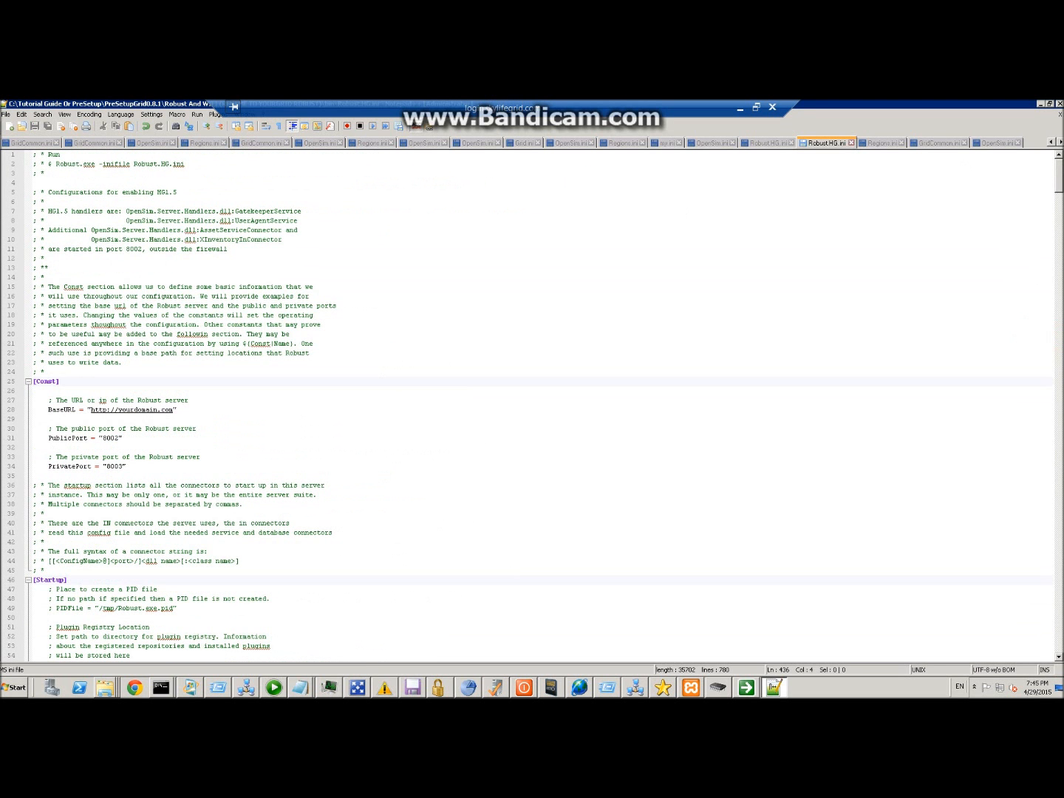
mouse_move(55, 163)
mouse_down()
mouse_move(83, 164)
mouse_move(60, 155)
mouse_up()
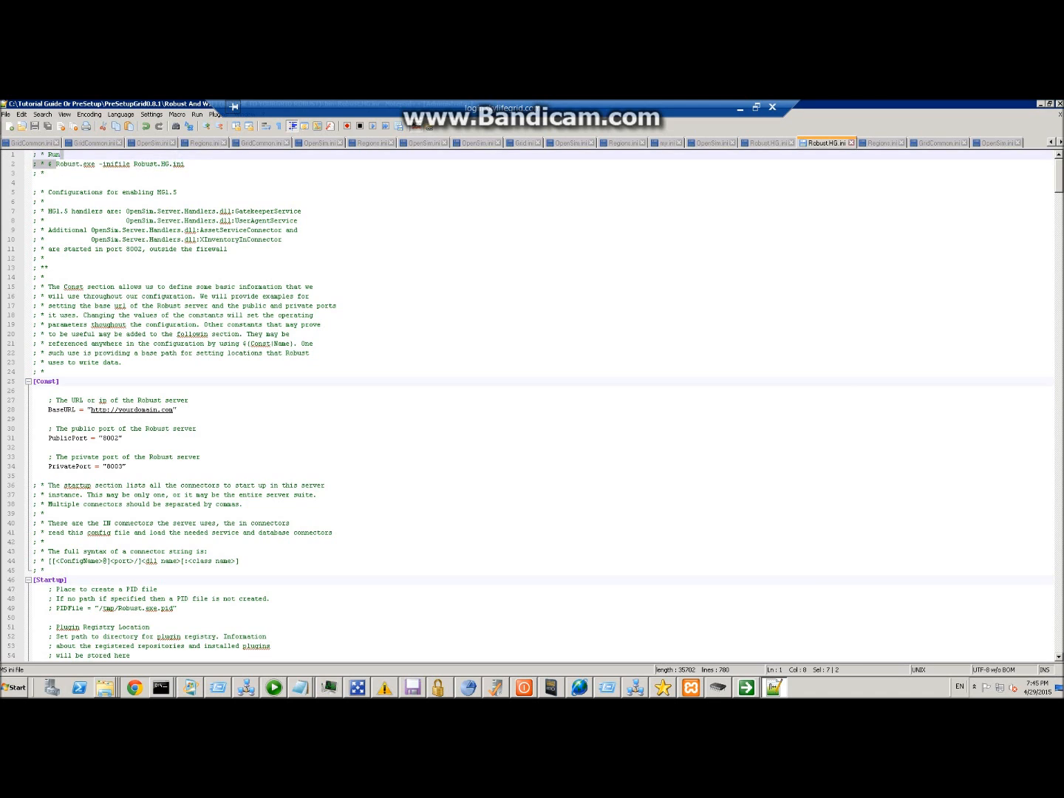
click(101, 163)
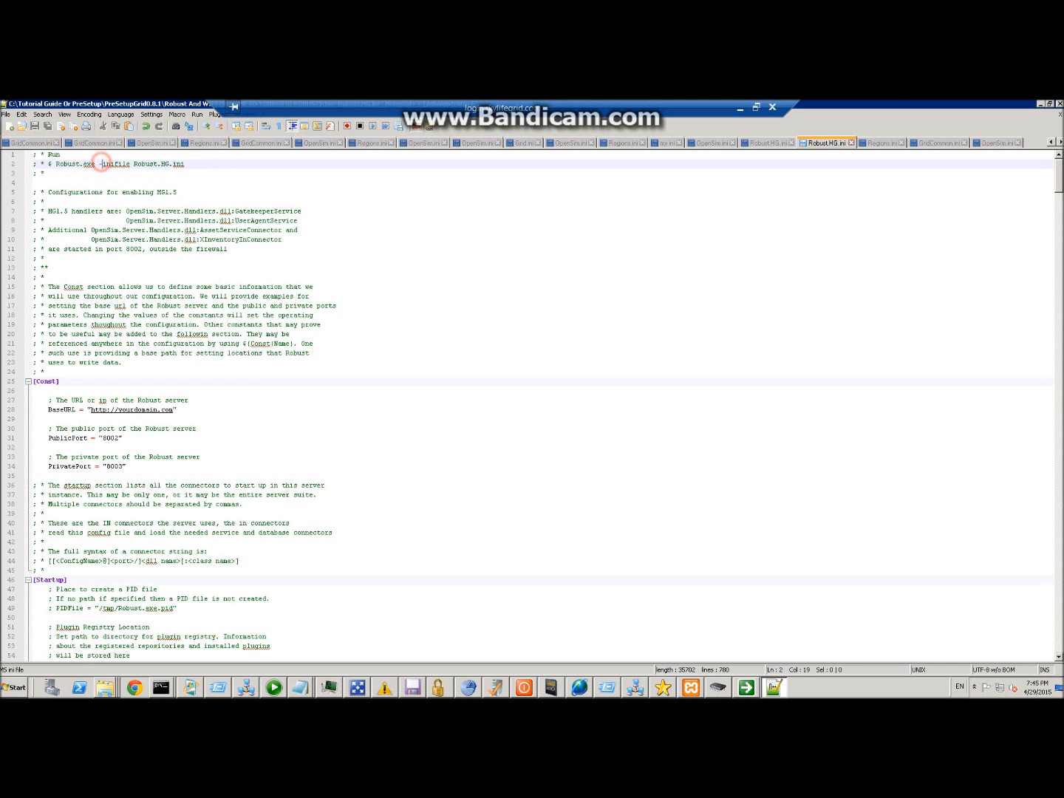
drag(101, 164, 184, 164)
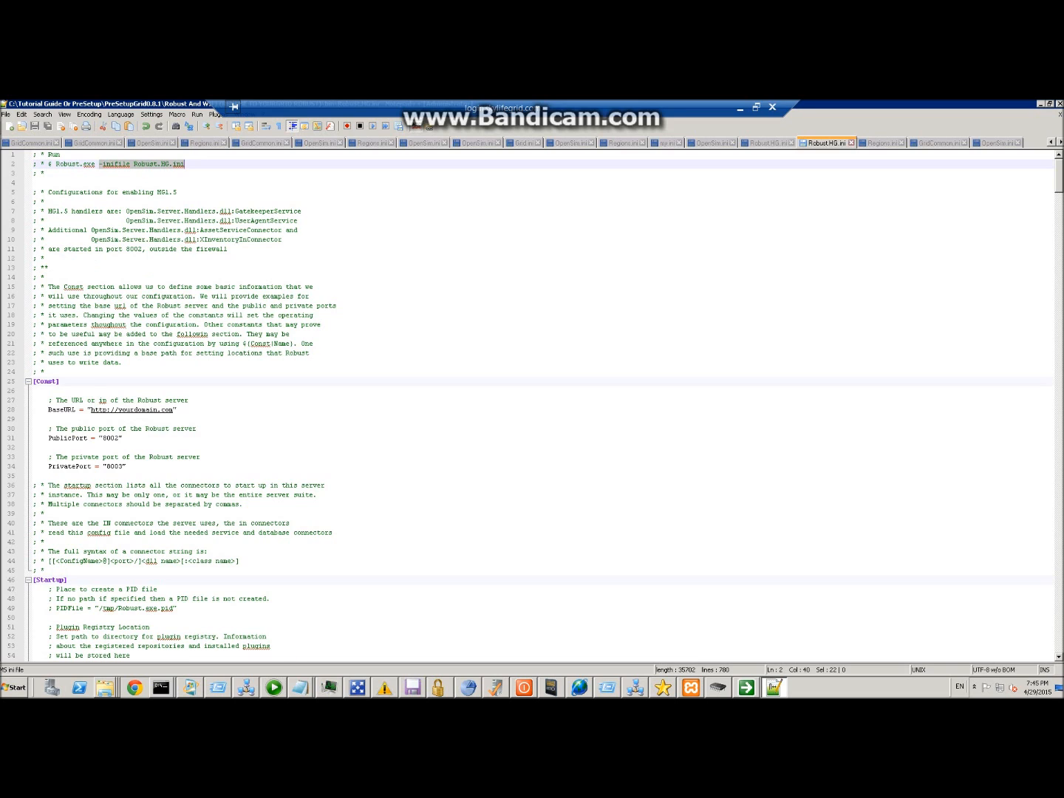
click(111, 316)
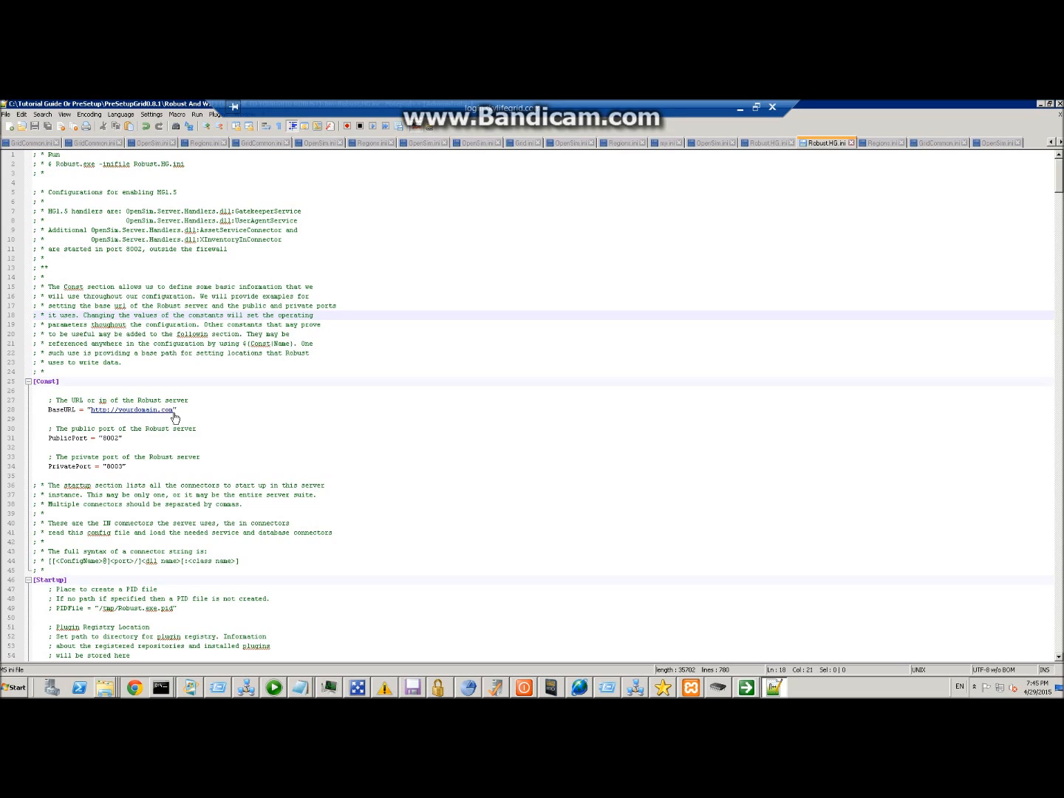
- Replace the placeholder domain in the [Const] section's BaseURL with mygrid.com
drag(117, 409, 175, 411)
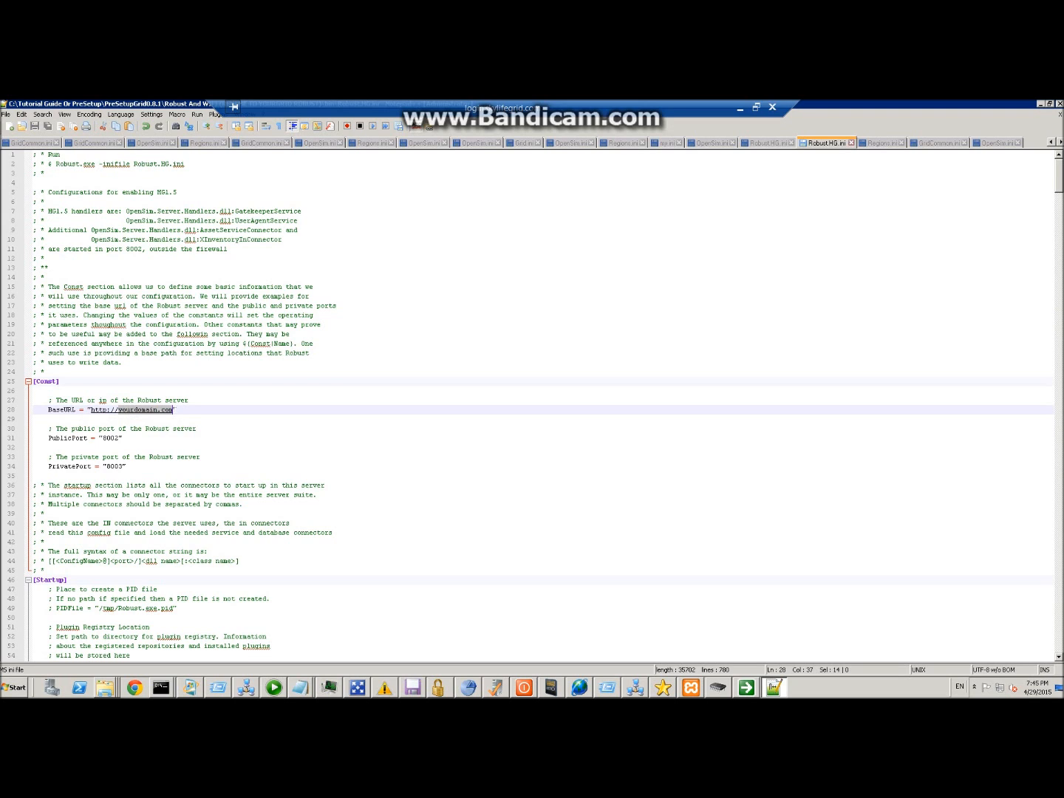
text(my)
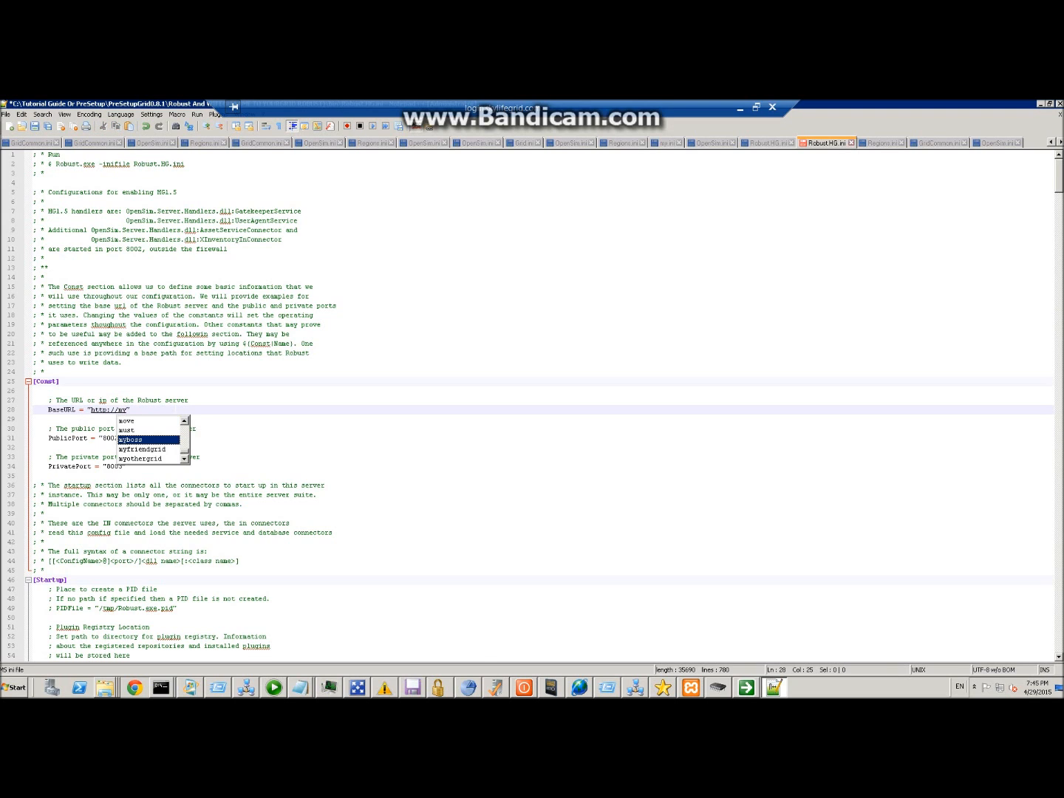
text(grid)
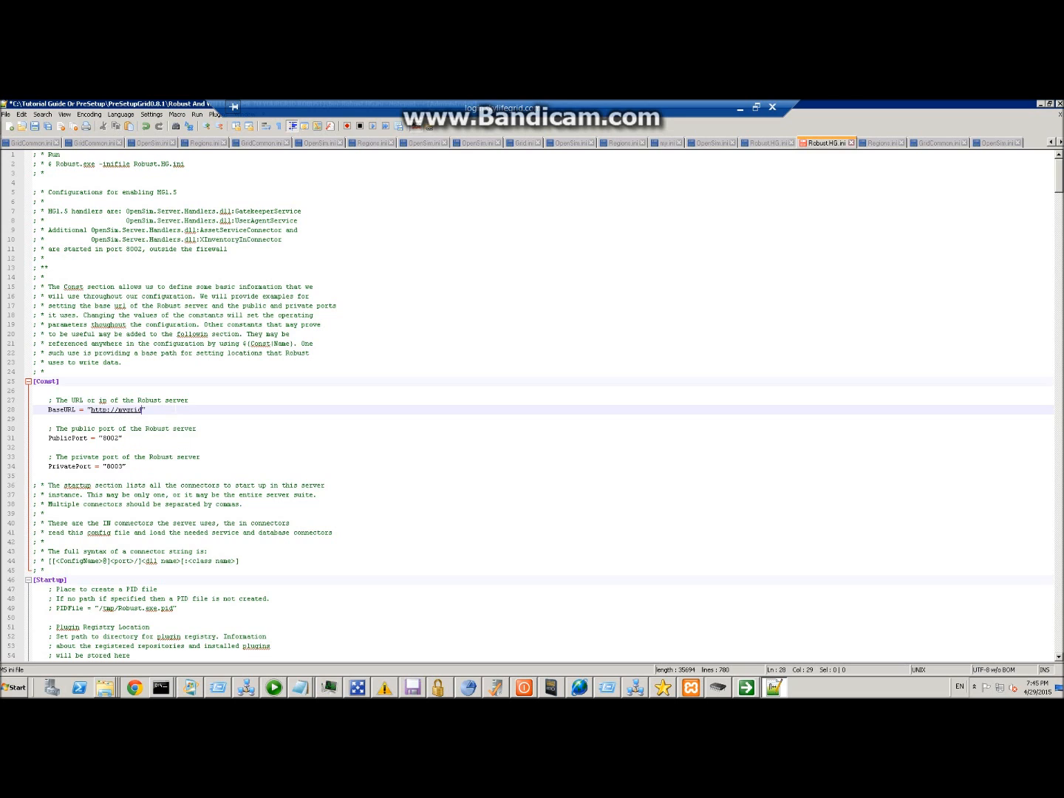
text(.com)
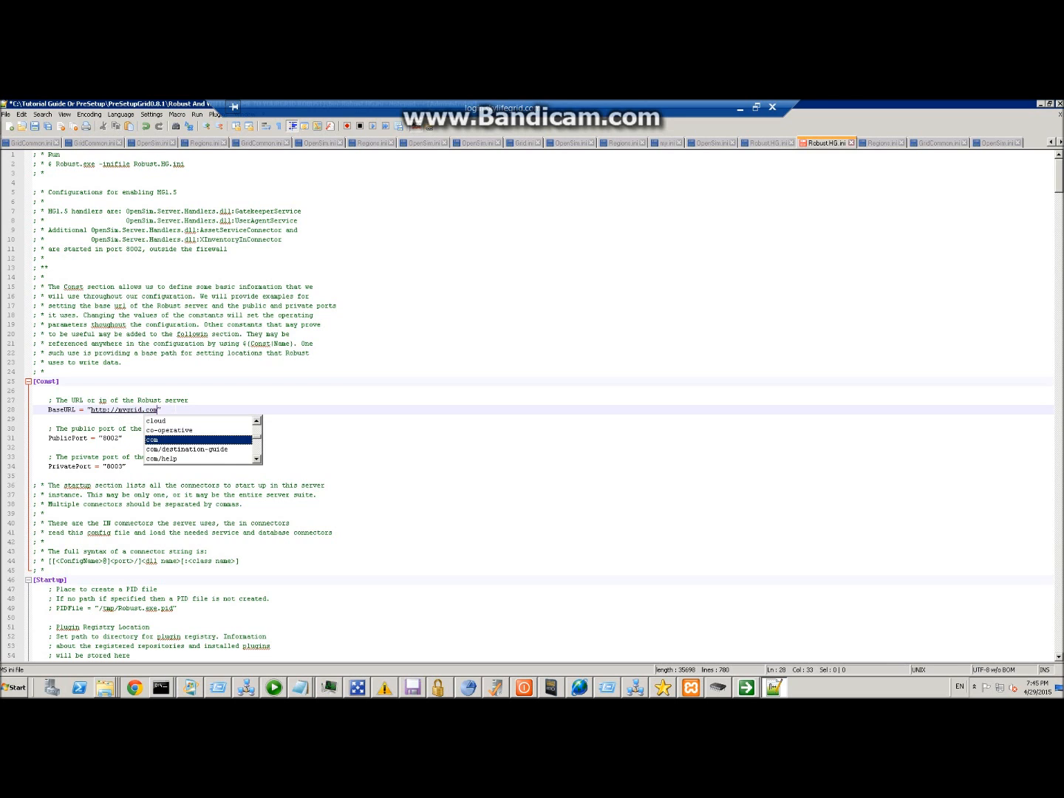
click(117, 409)
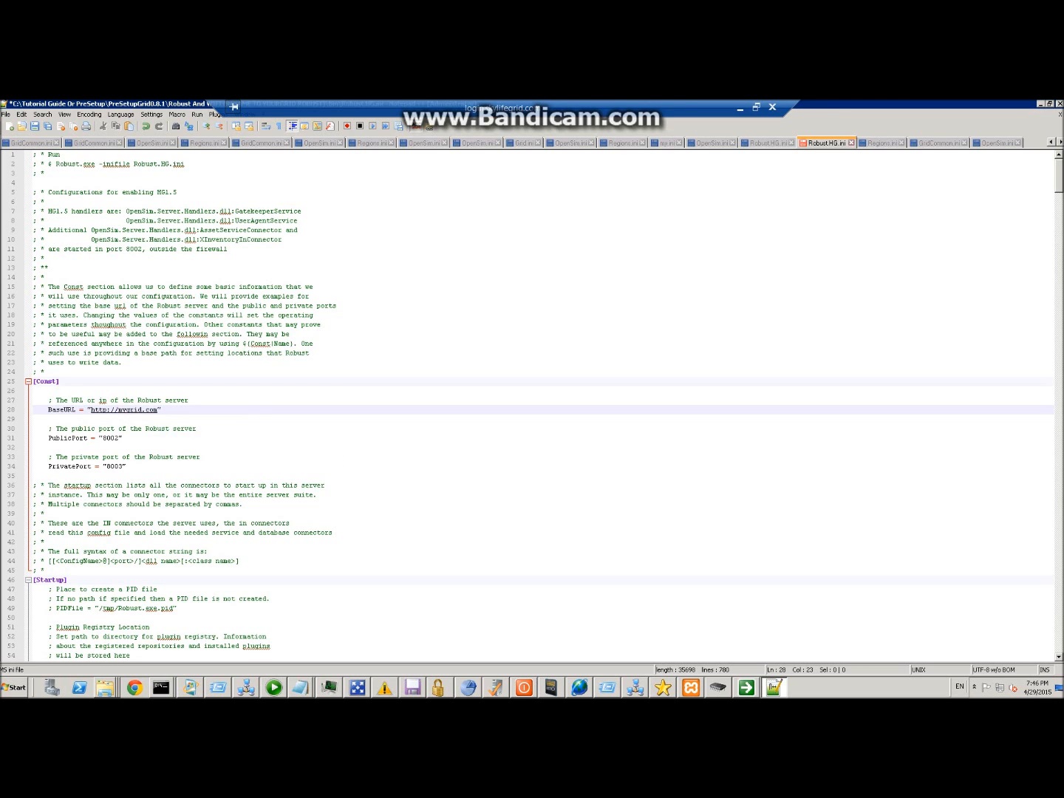
text(login)
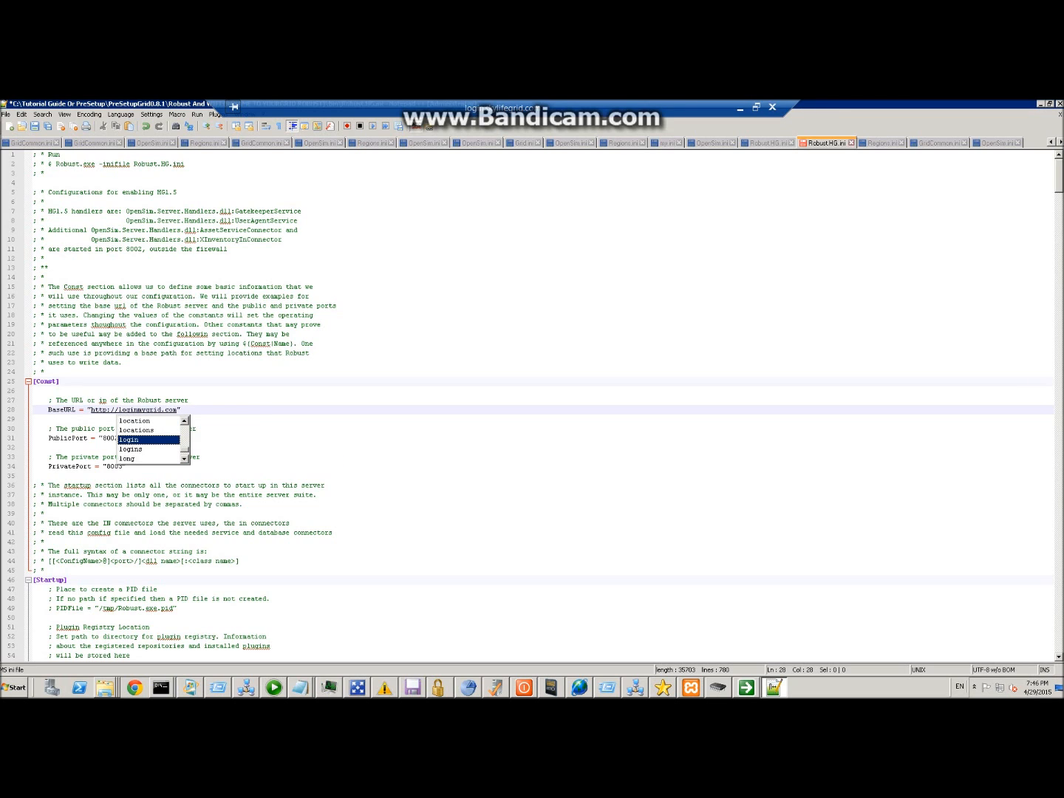
text(.)
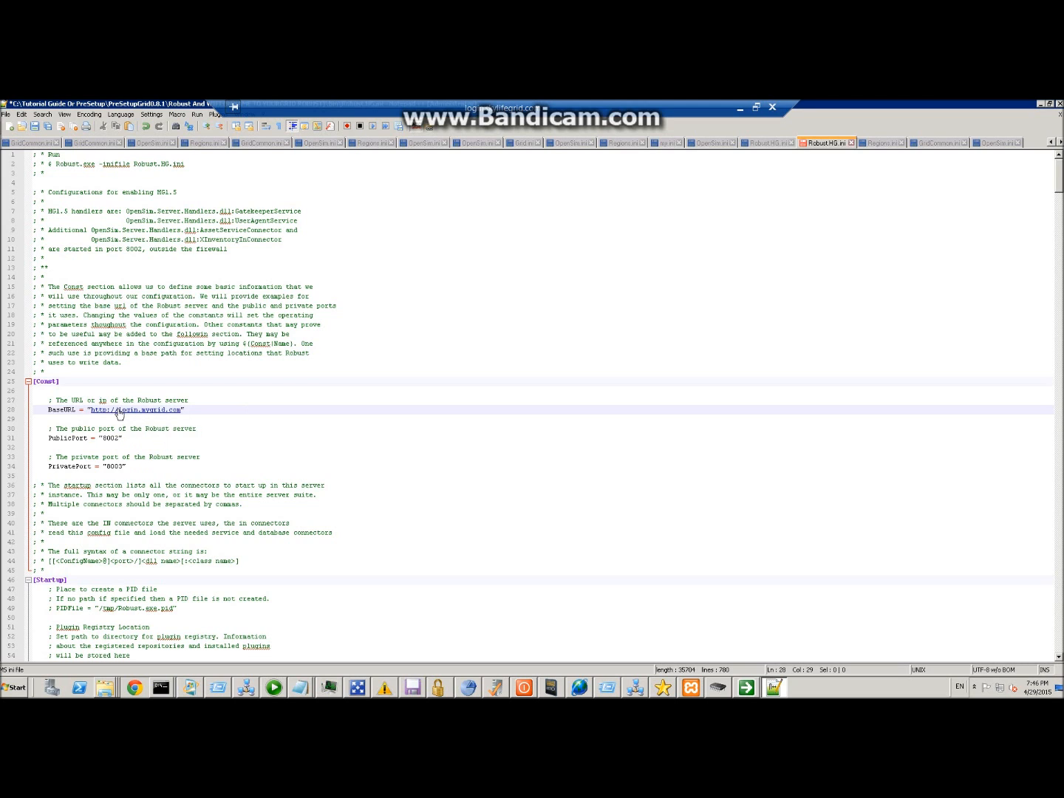
- Undo the example domain and subdomain edits made to BaseURL
key(ctrl+z)
key(ctrl+z)
key(ctrl+z)
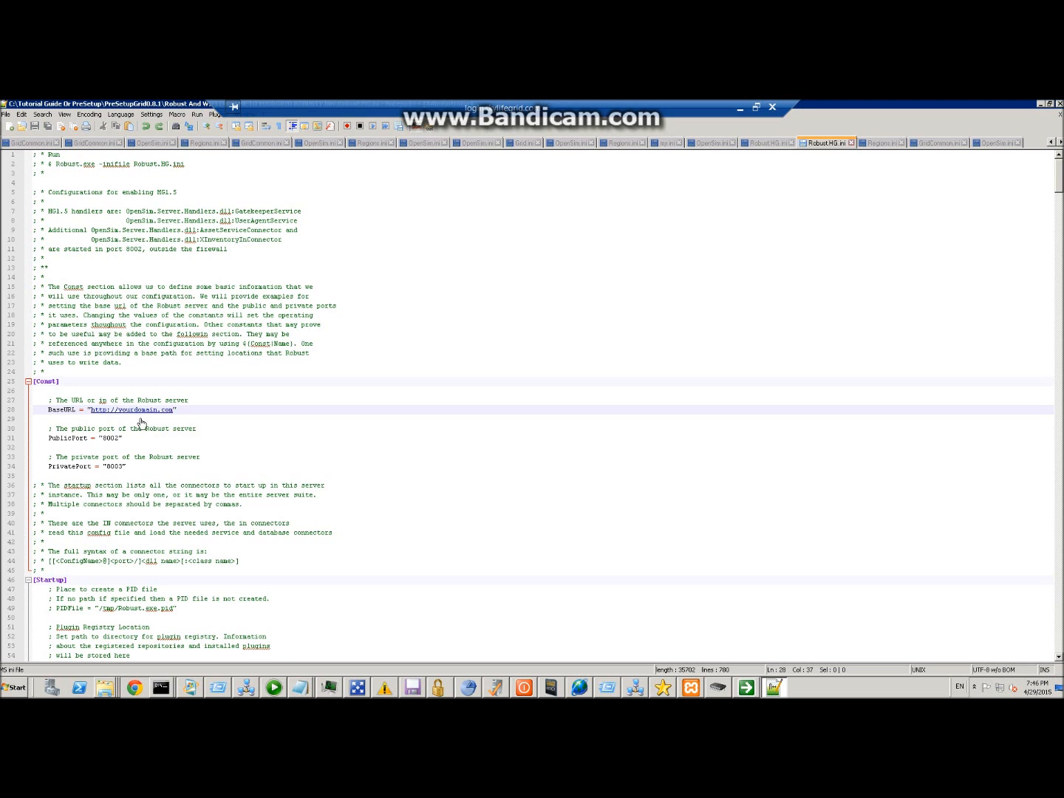
- Review Robust.HG.ini from the [Const] ports through [Startup], [ServiceList], [Network] and [Hypergrid] to the [DatabaseService] section
scroll(532, 405, down, 2)
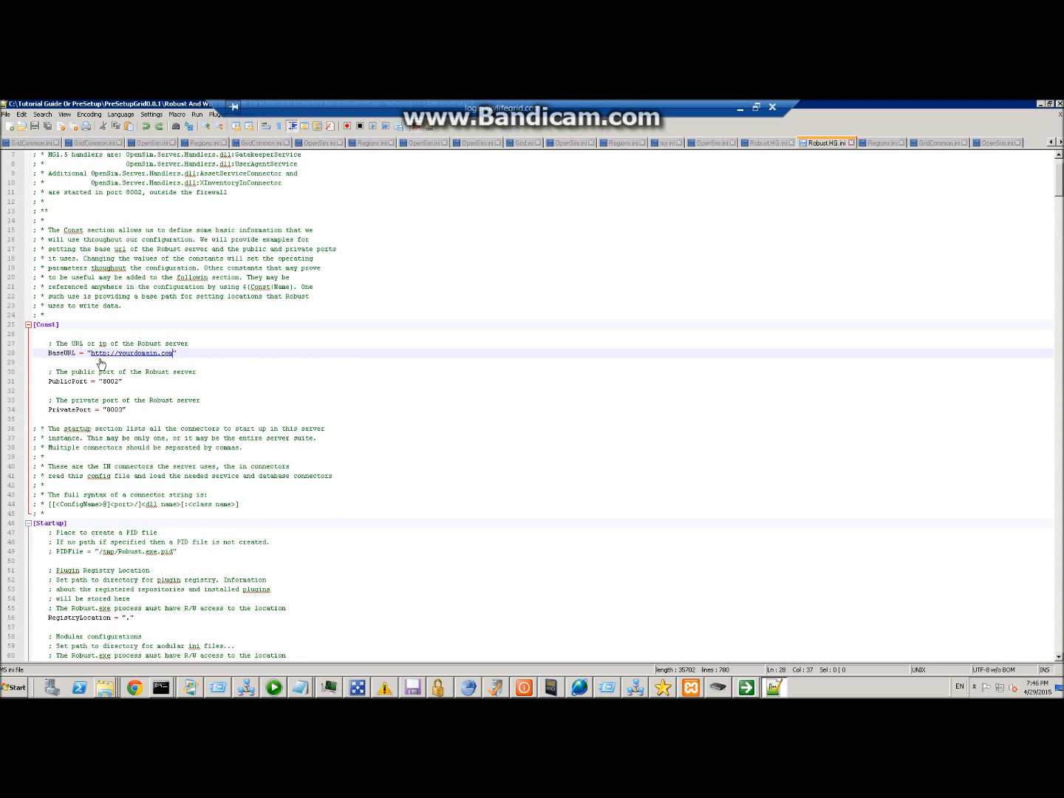
scroll(125, 435, down, 1)
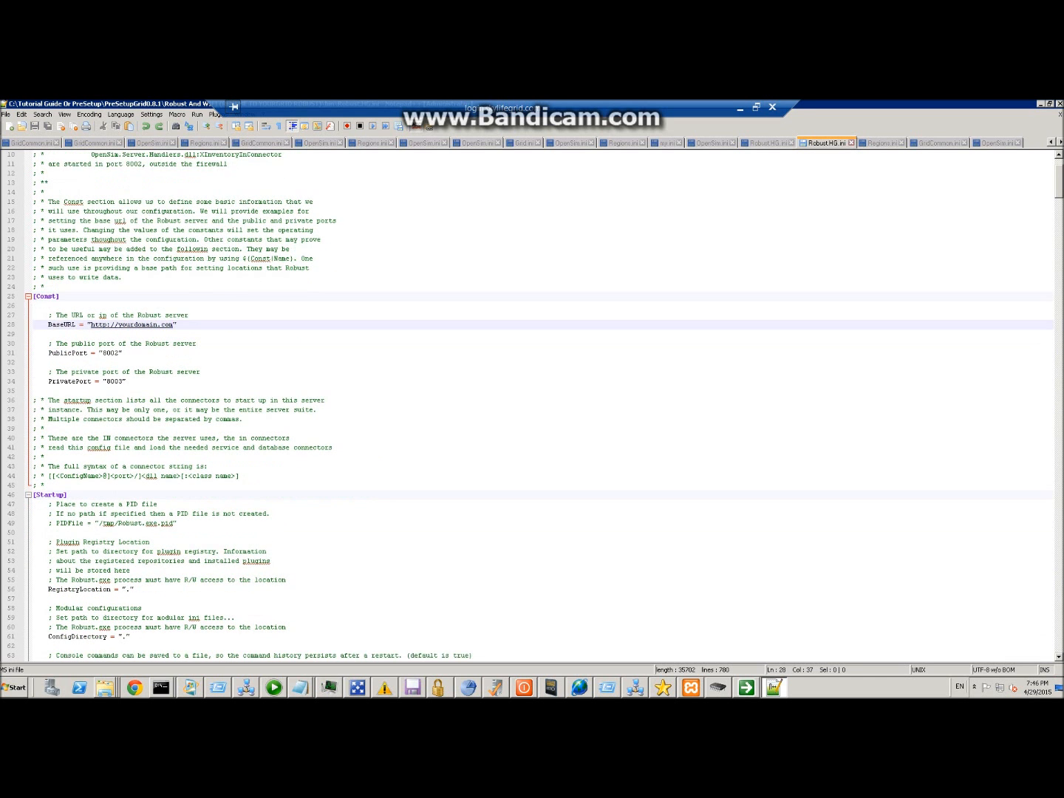
scroll(120, 413, down, 4)
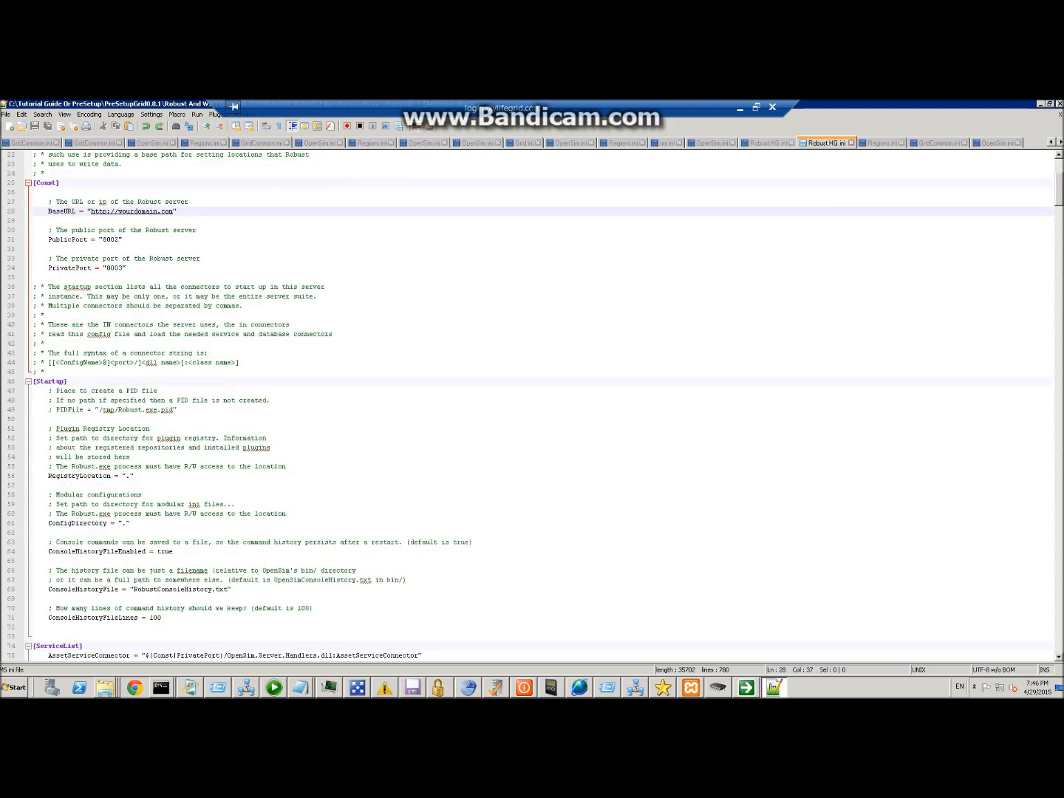
scroll(540, 405, down, 8)
scroll(540, 405, down, 8)
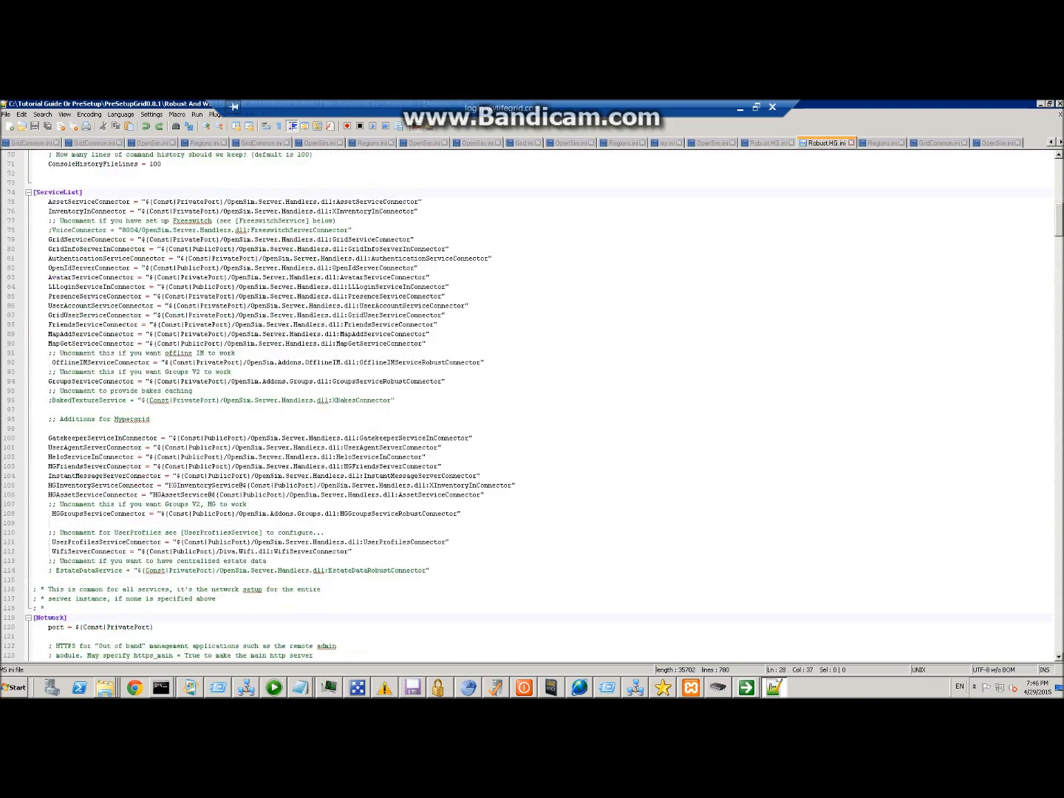
scroll(540, 405, down, 6)
scroll(539, 405, down, 12)
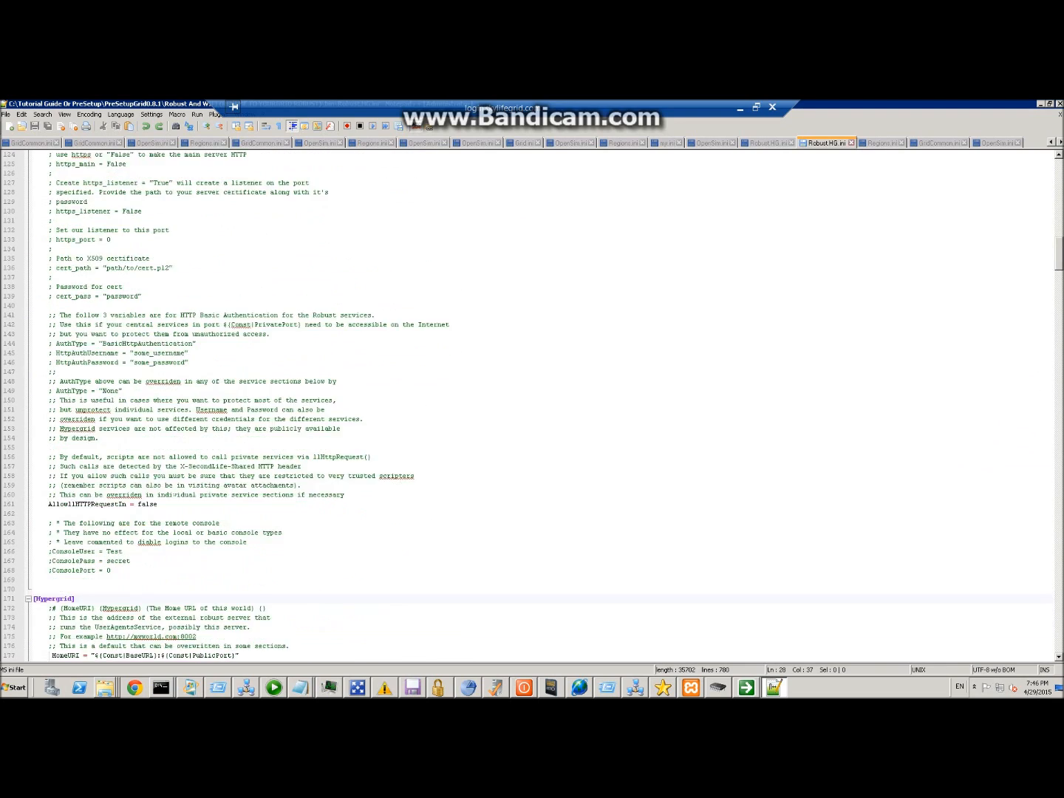
scroll(540, 405, down, 4)
scroll(539, 405, down, 6)
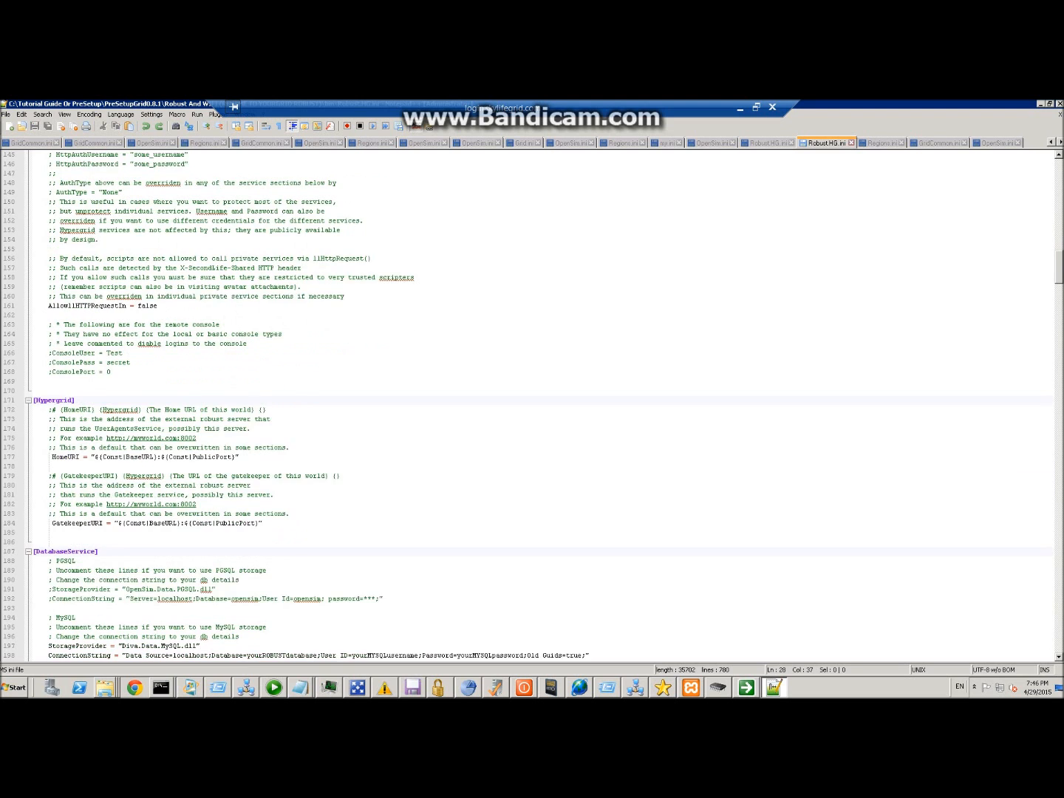
scroll(539, 405, down, 1)
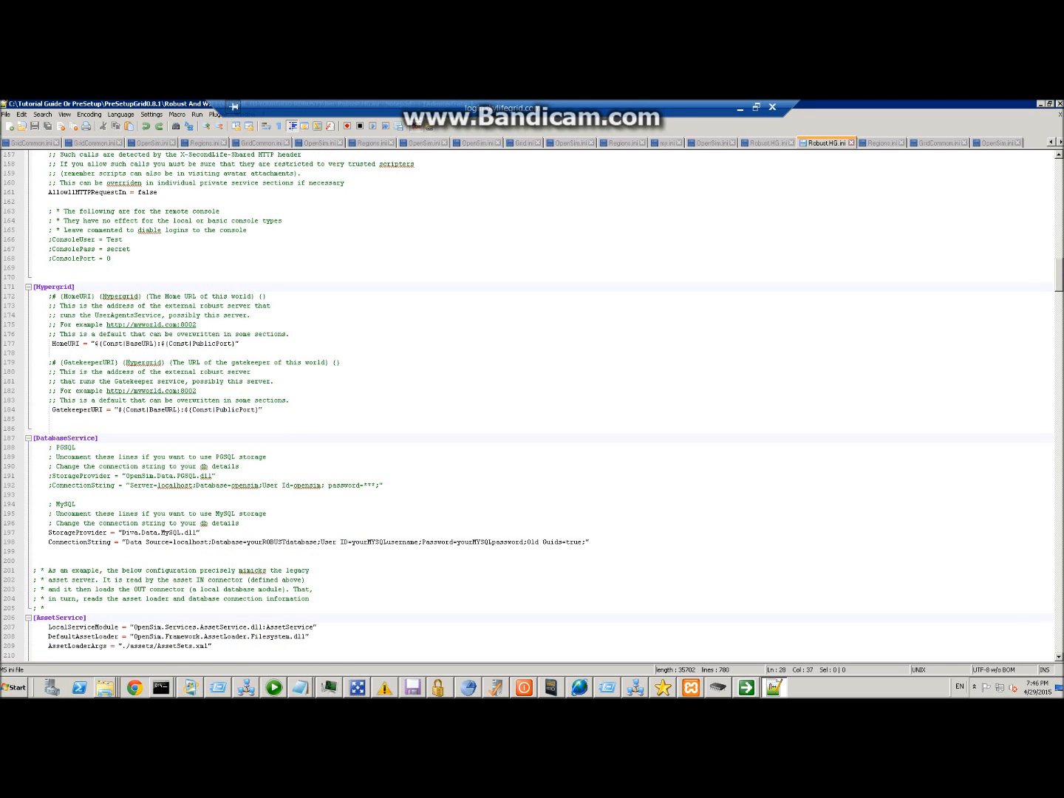
- Highlight the database name, MySQL username and password placeholders in the [DatabaseService] ConnectionString
drag(246, 542, 316, 542)
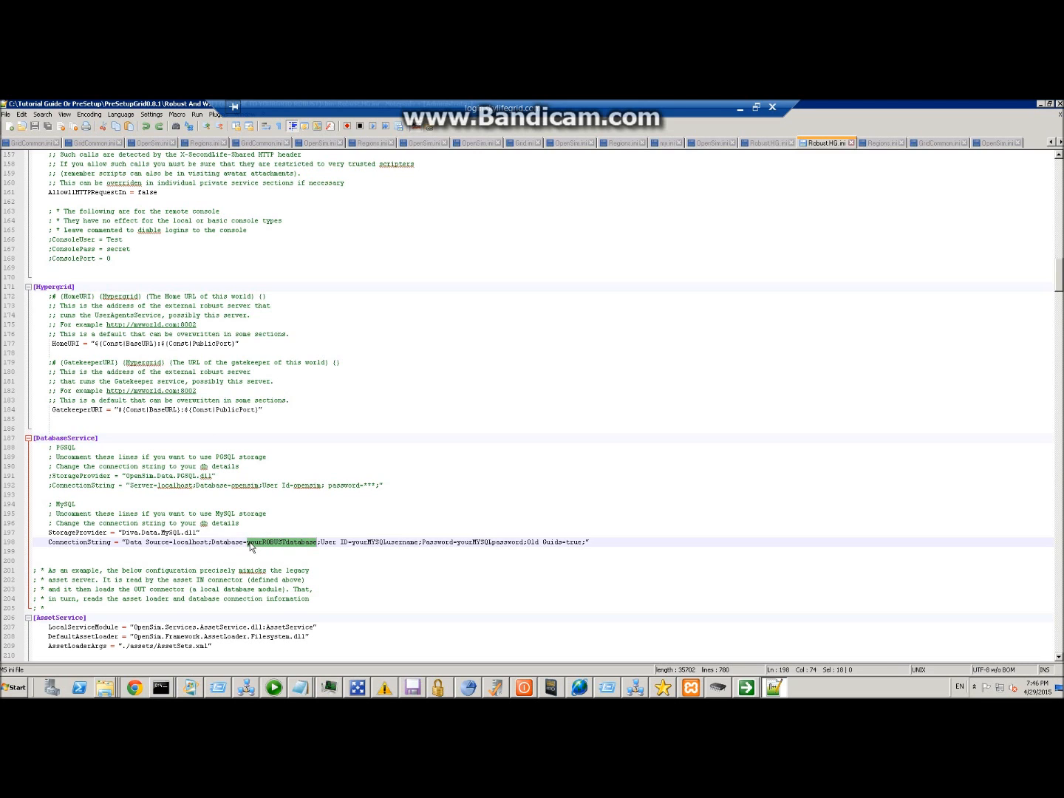
drag(248, 543, 319, 543)
drag(363, 542, 419, 543)
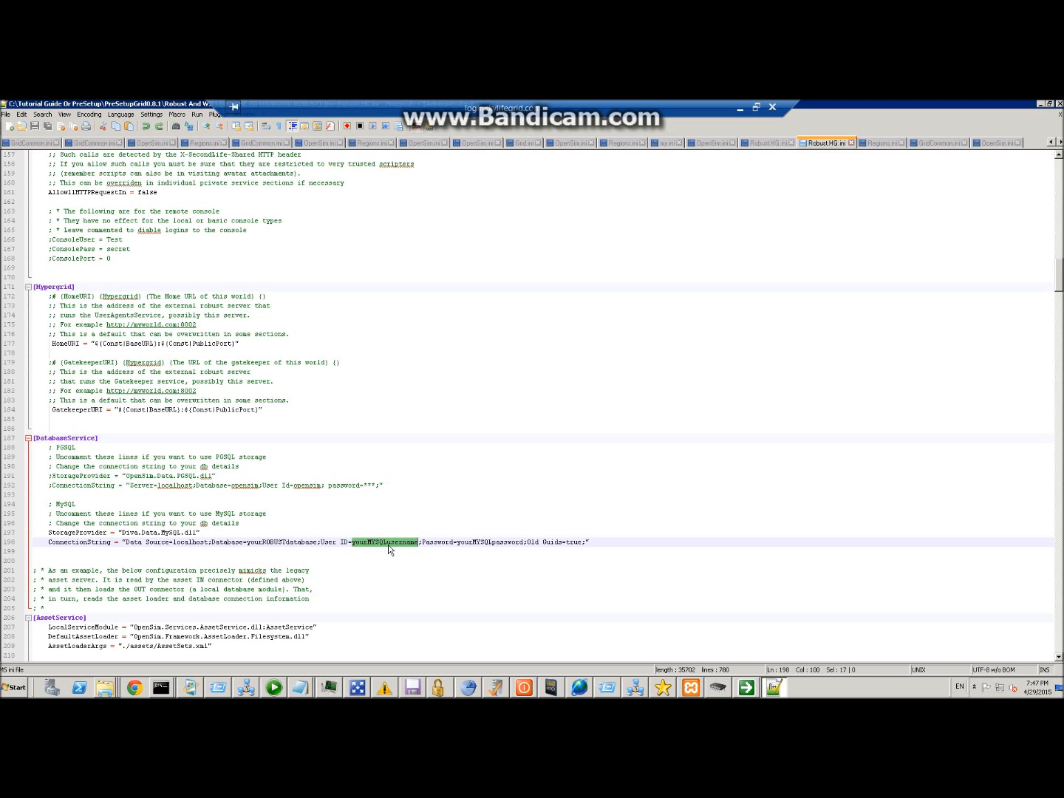
drag(456, 543, 522, 542)
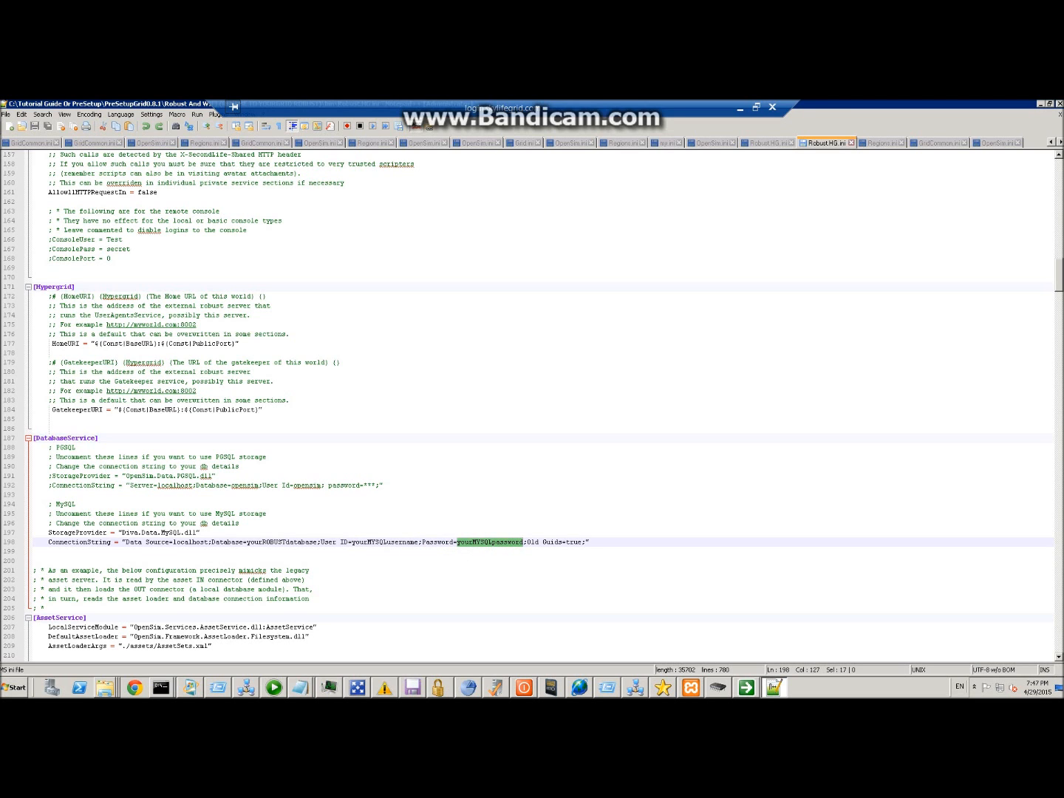
- Examine the default and fallback region entries in [GridService], comparing them with the region names in Regions.ini
scroll(541, 406, down, 4)
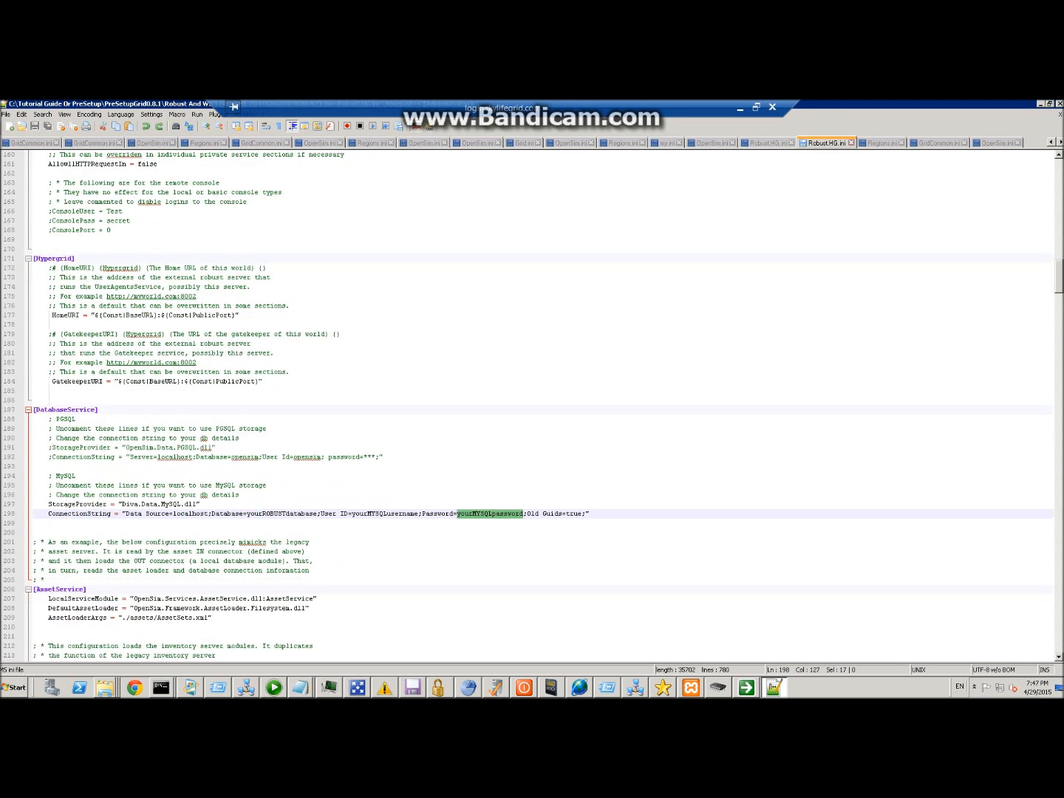
scroll(540, 407, down, 4)
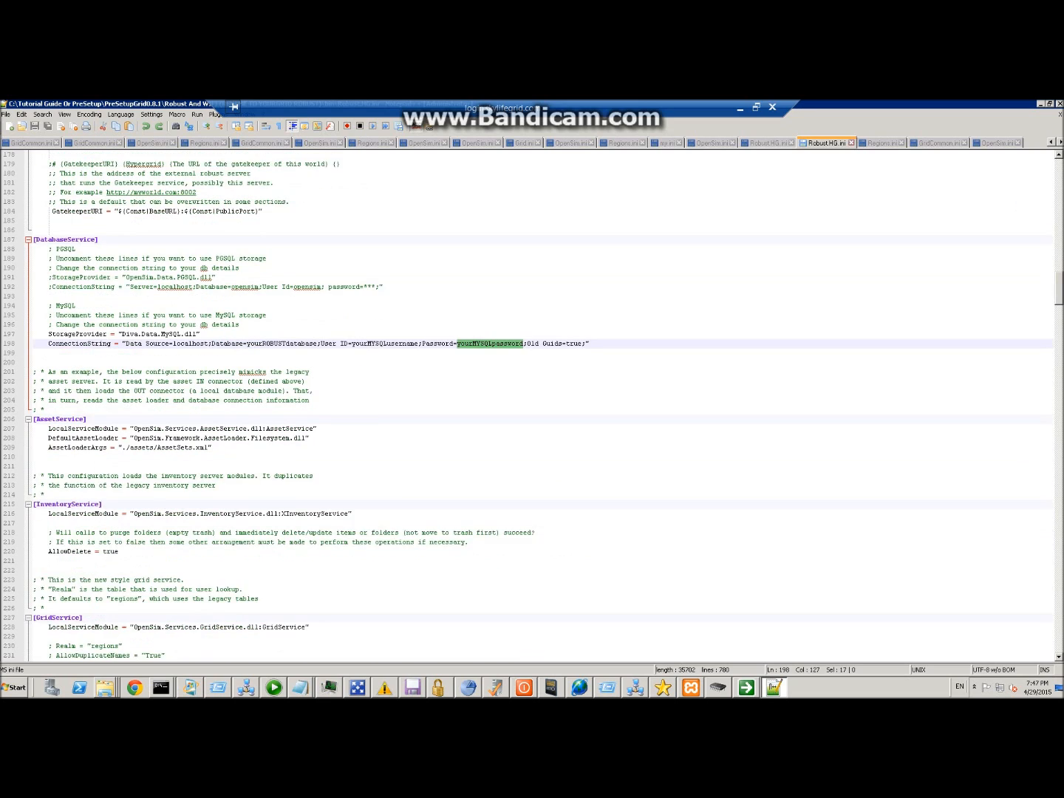
scroll(539, 407, down, 9)
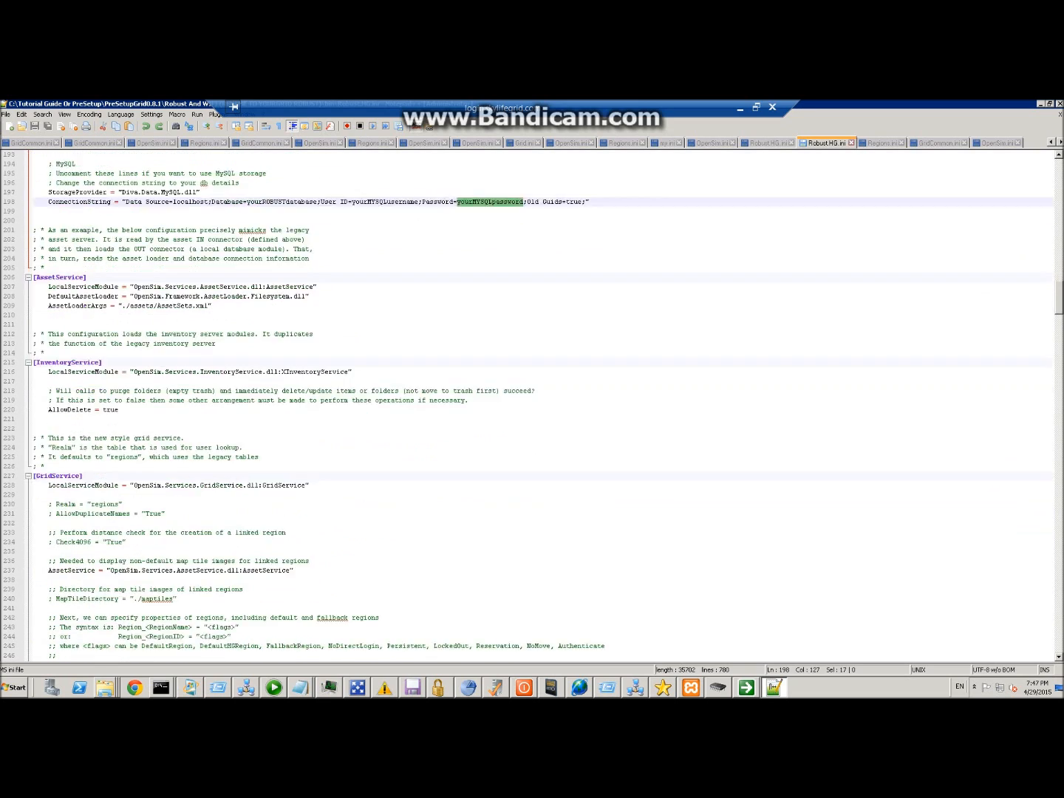
scroll(539, 406, down, 6)
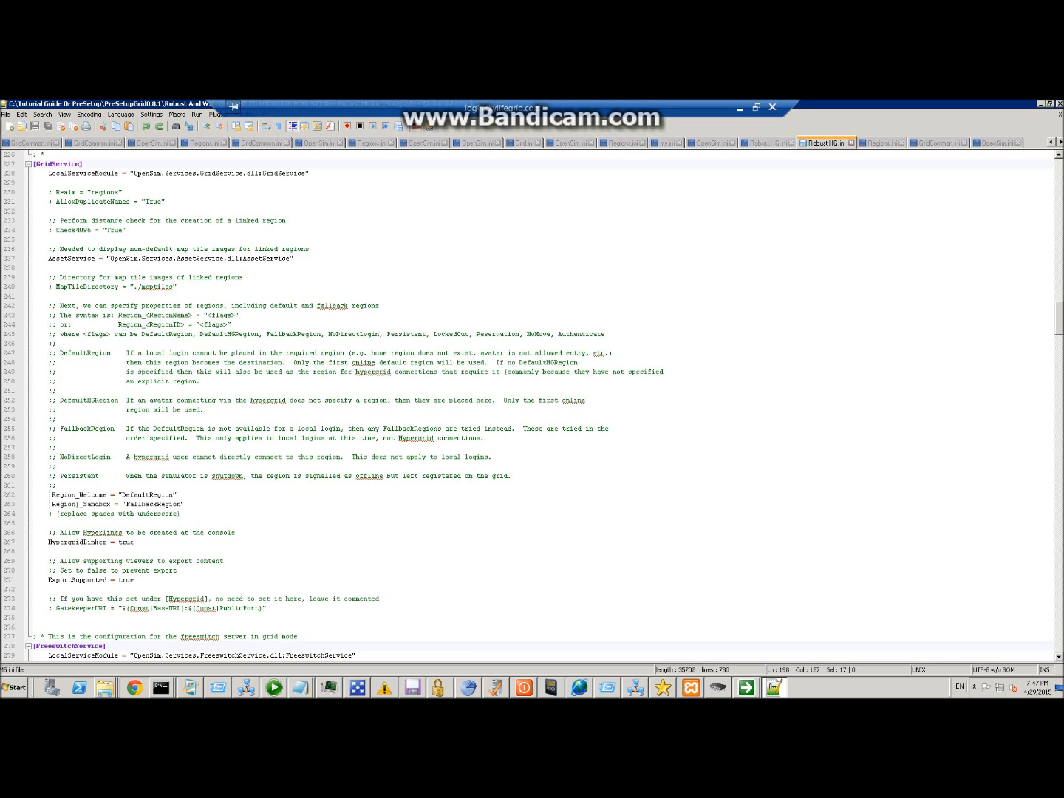
click(870, 142)
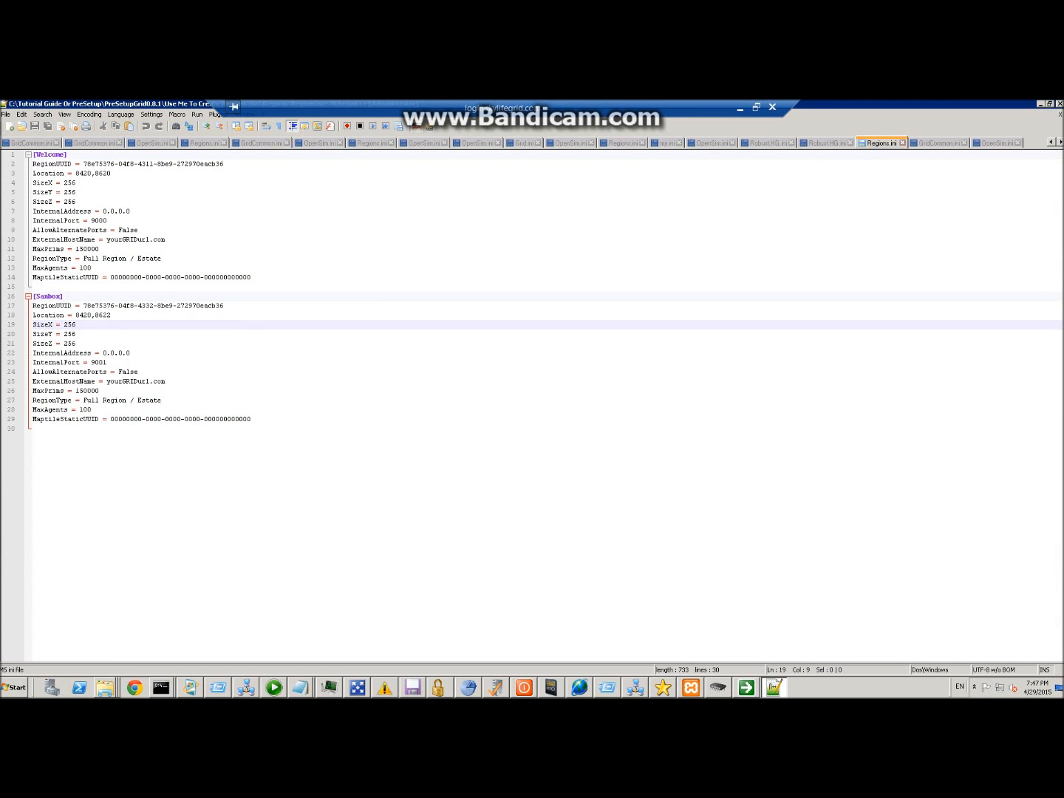
click(821, 144)
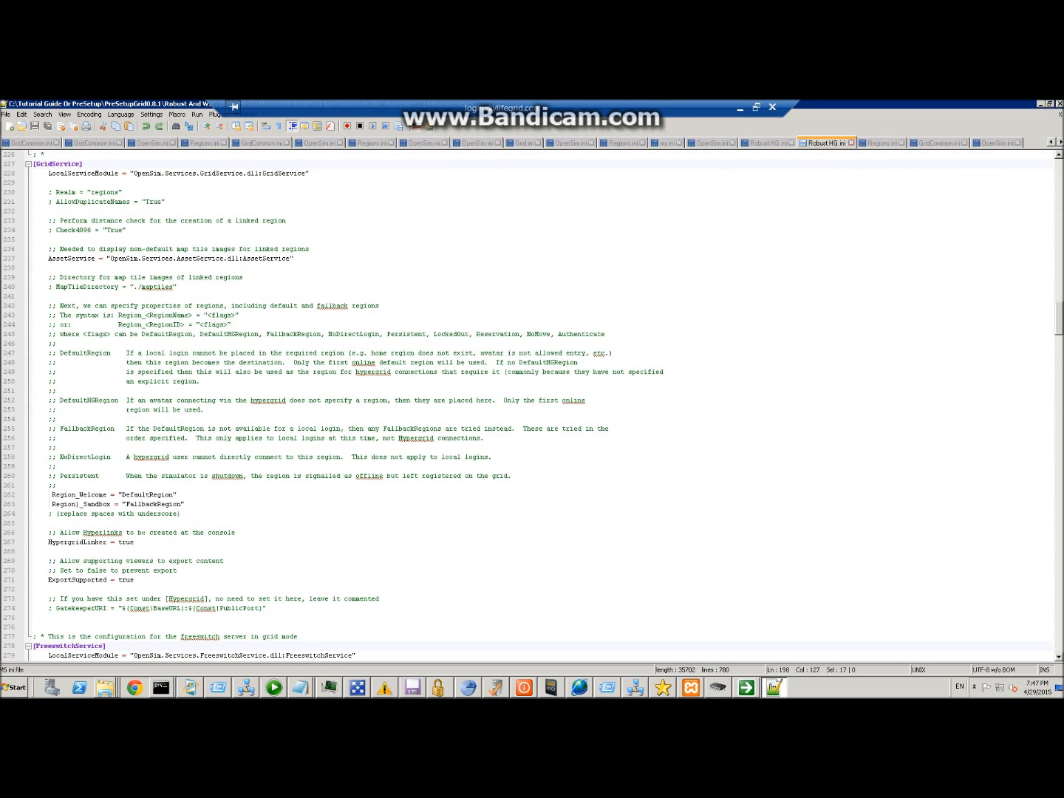
- Locate the [LoginService] section, highlight the Currency placeholder and inspect the commented ClassifiedFee line
scroll(536, 406, down, 5)
scroll(536, 406, down, 13)
scroll(535, 407, down, 11)
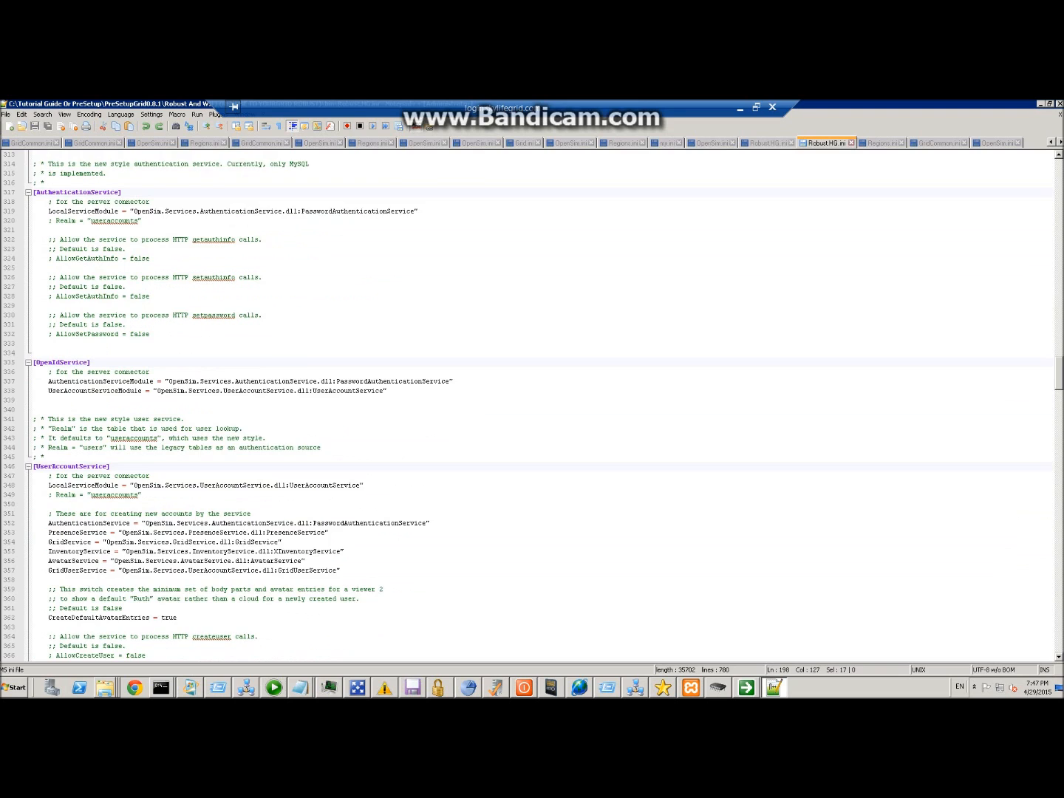
scroll(536, 406, down, 10)
scroll(535, 407, down, 13)
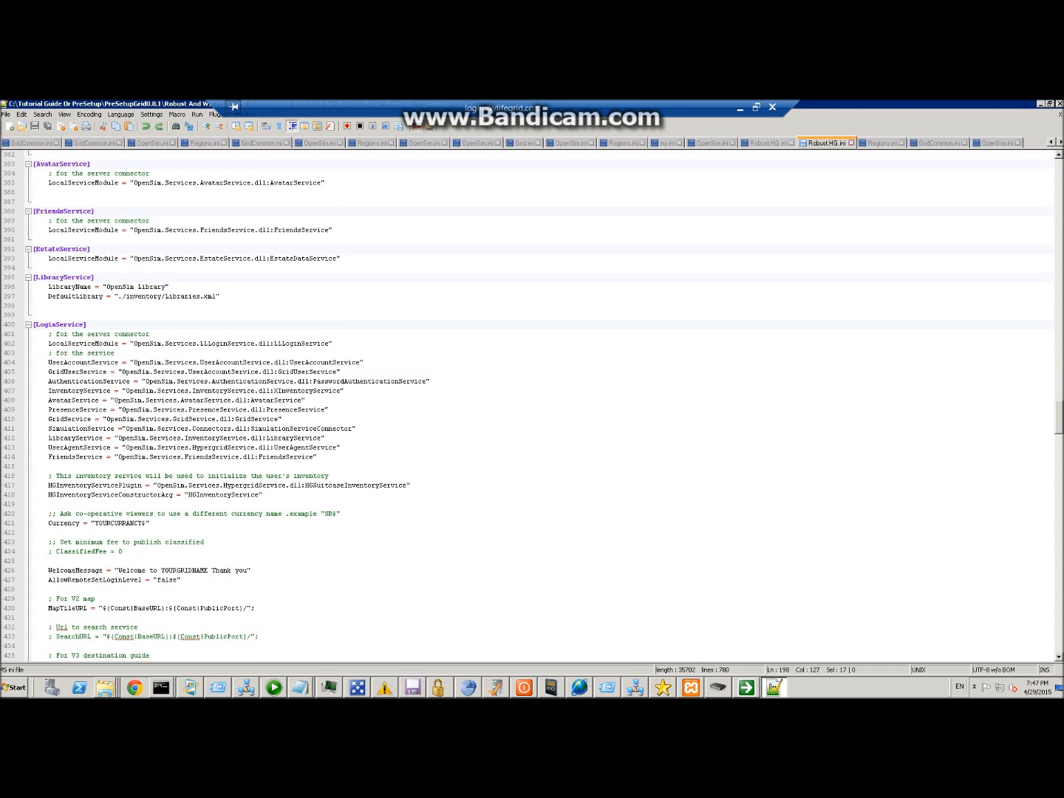
drag(94, 524, 144, 524)
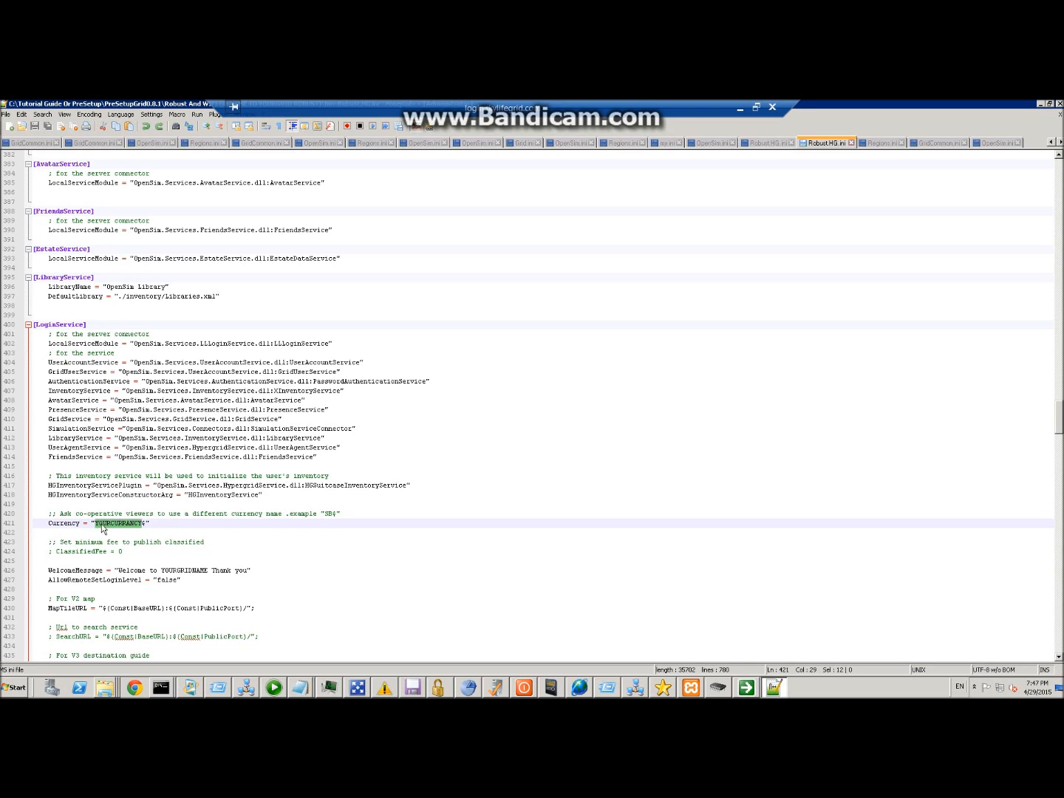
mouse_move(65, 550)
mouse_down()
mouse_move(110, 552)
mouse_move(52, 552)
mouse_up()
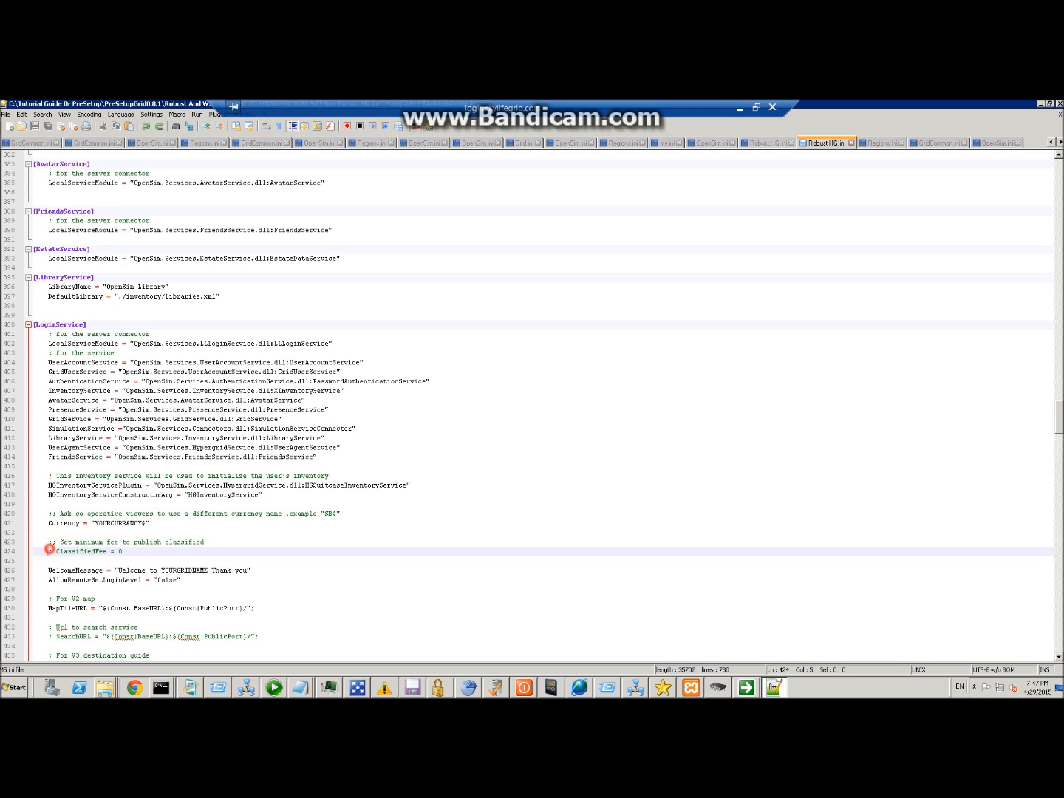
- Highlight the WelcomeMessage text in [LoginService], including its YOURGRIDNAME placeholder
scroll(148, 552, down, 1)
click(149, 551)
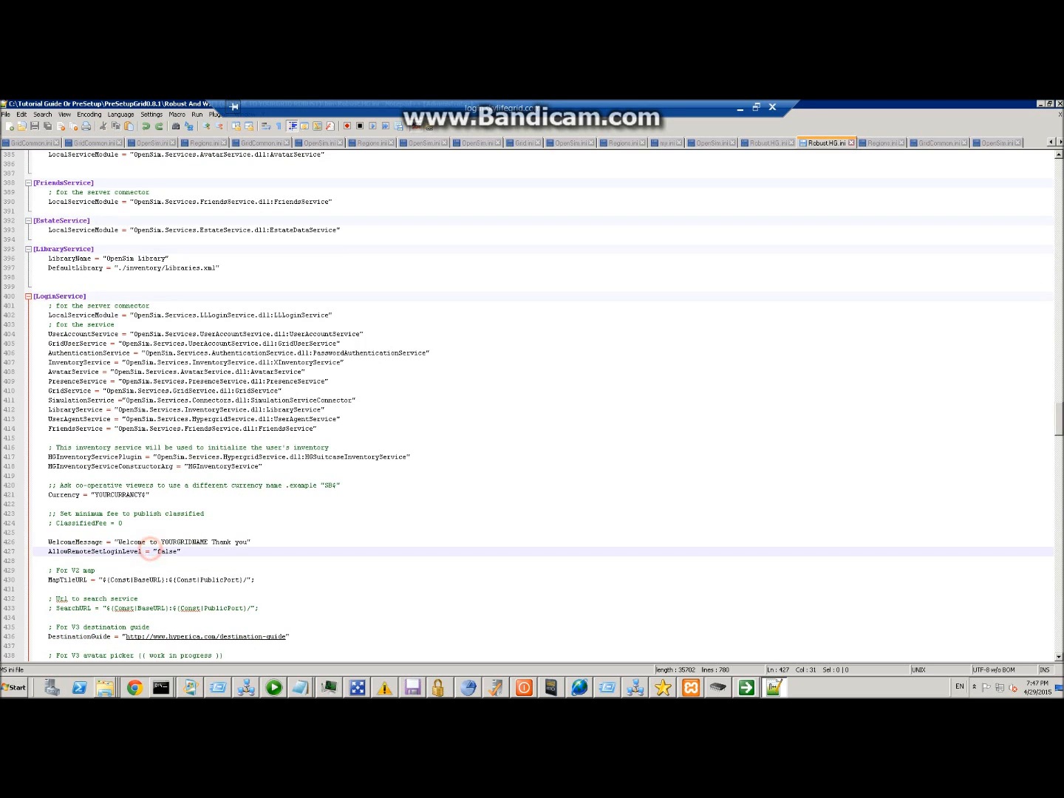
drag(118, 542, 249, 541)
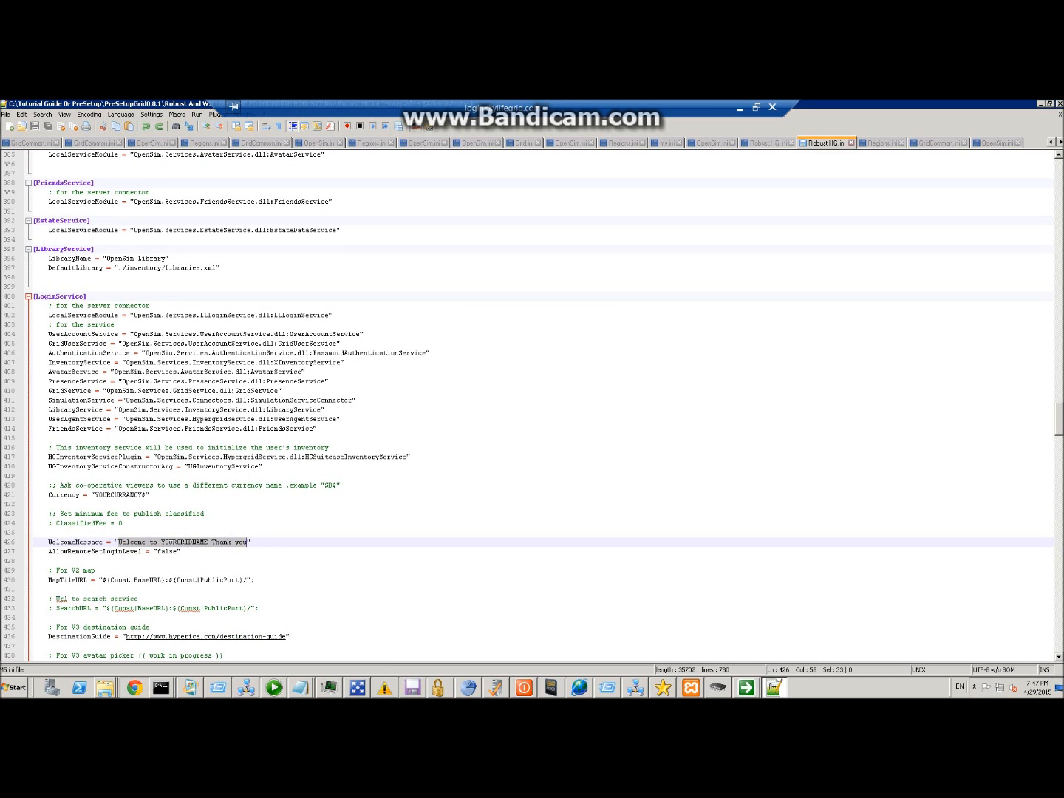
click(162, 542)
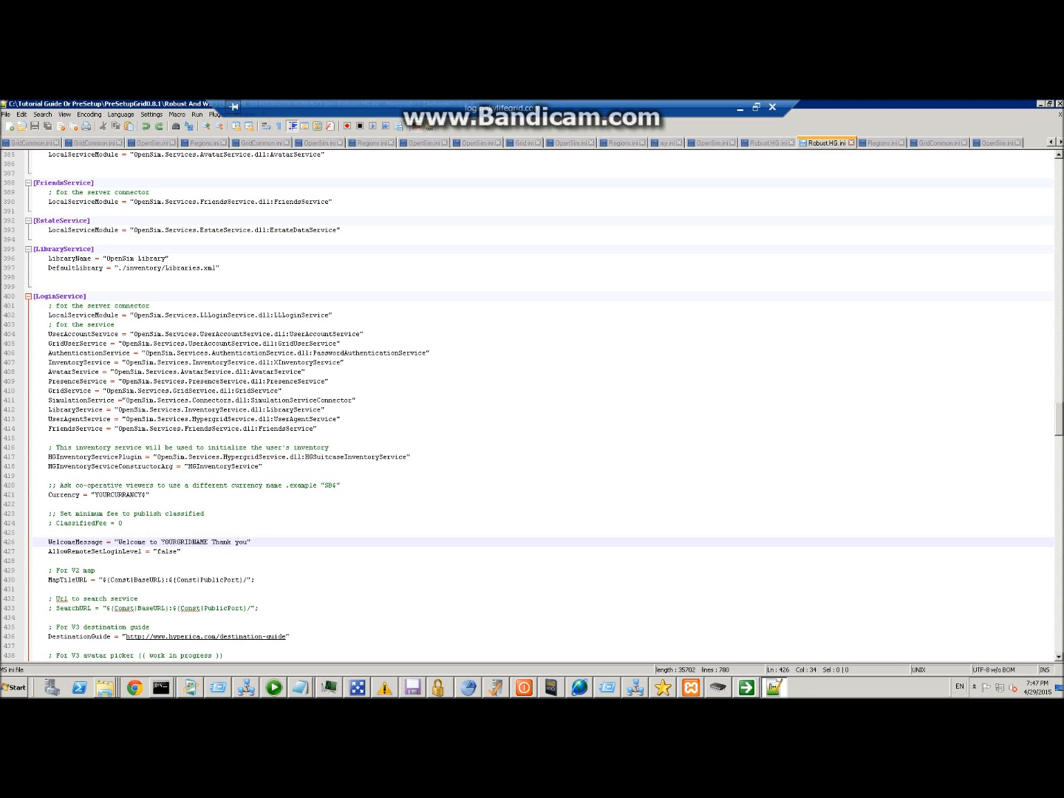
drag(161, 542, 208, 542)
- Examine the DestinationGuide line in [LoginService], along with the avatar picker and SRV_ service URI settings below it
scroll(540, 404, down, 1)
scroll(534, 404, down, 1)
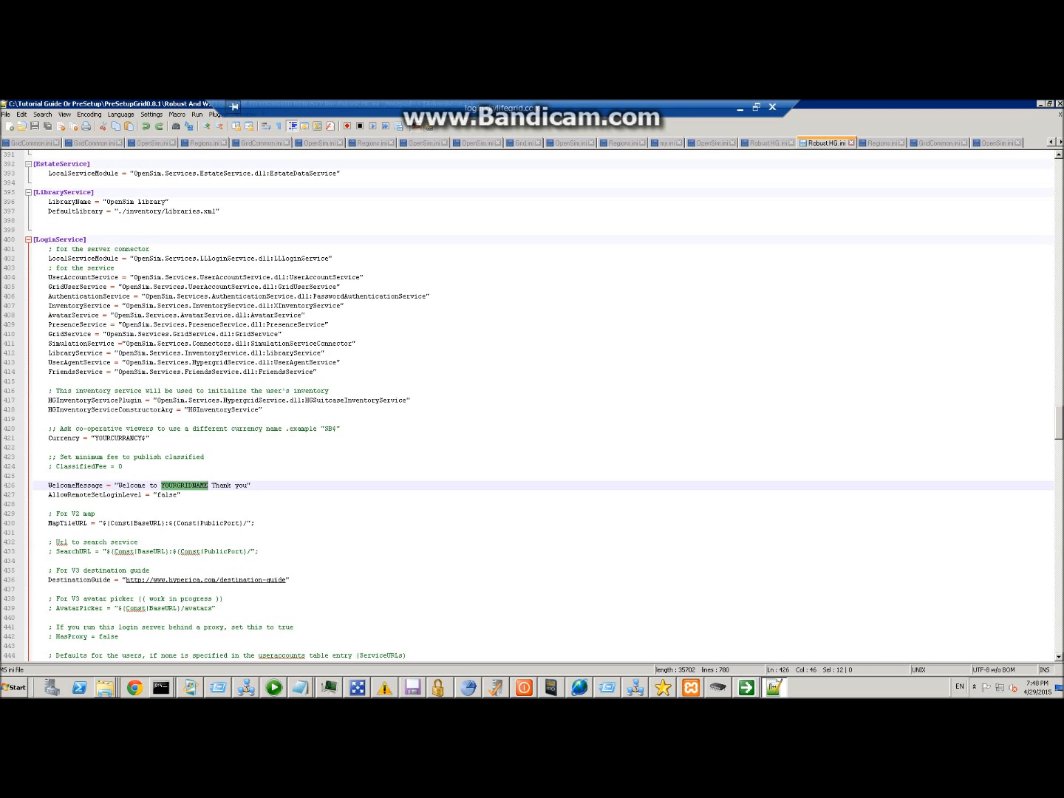
drag(48, 581, 290, 580)
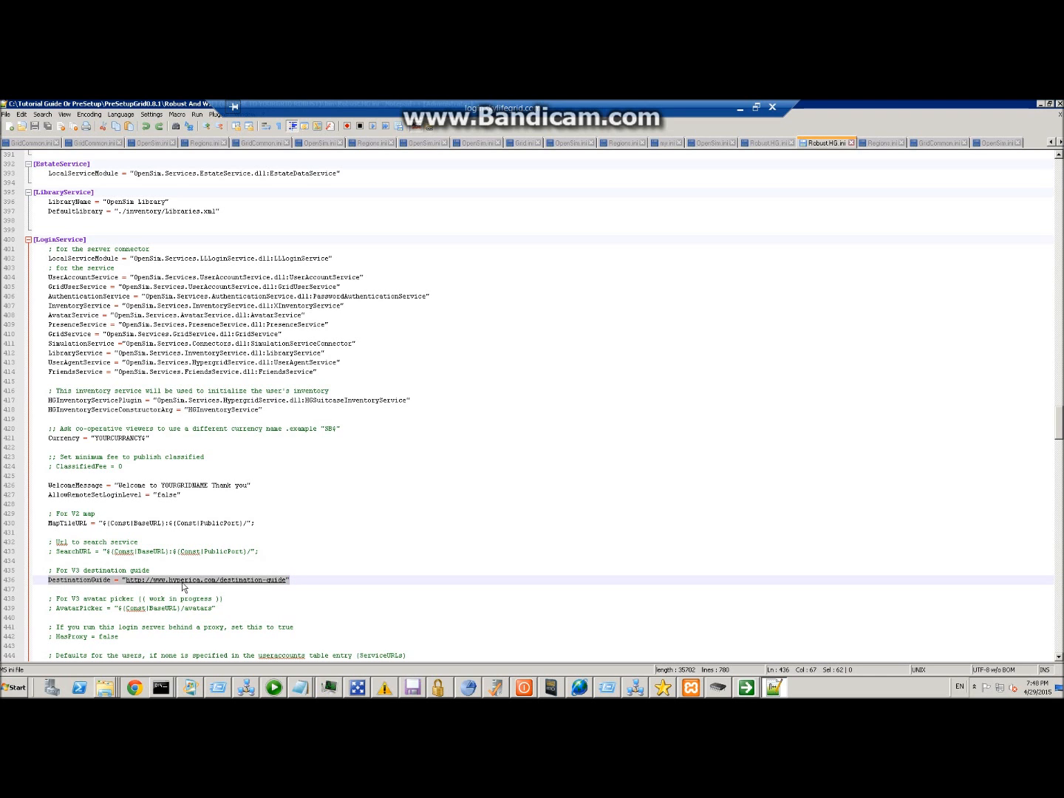
scroll(236, 589, down, 2)
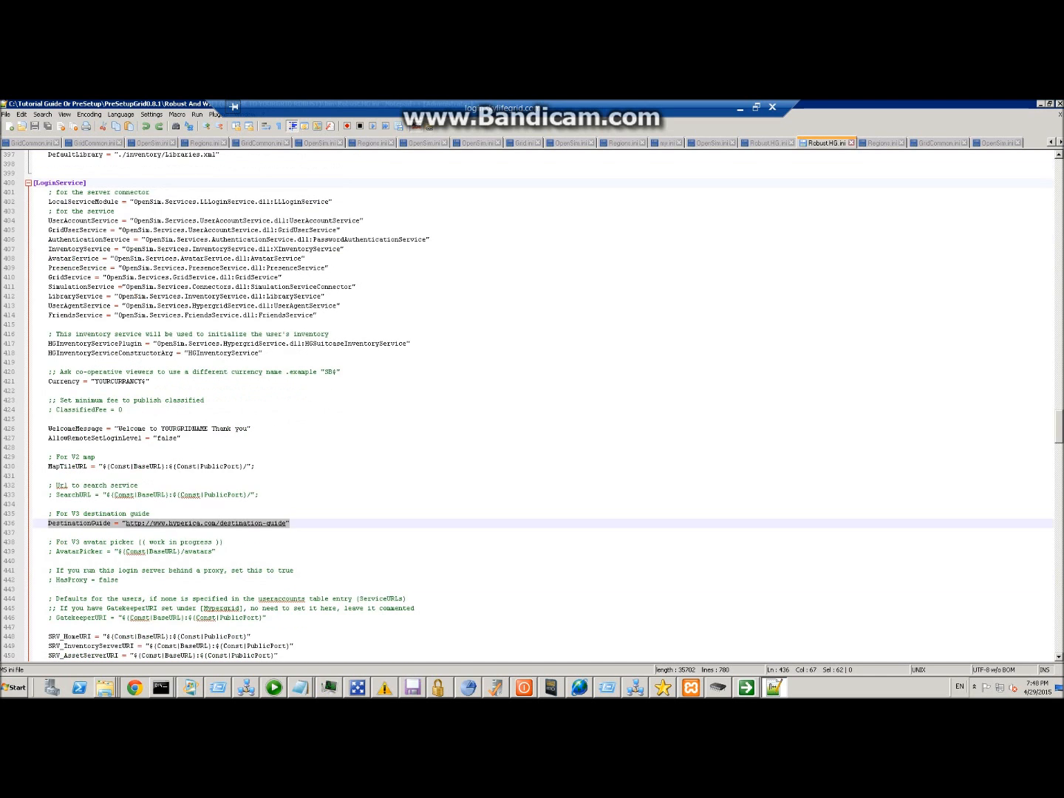
scroll(536, 404, down, 3)
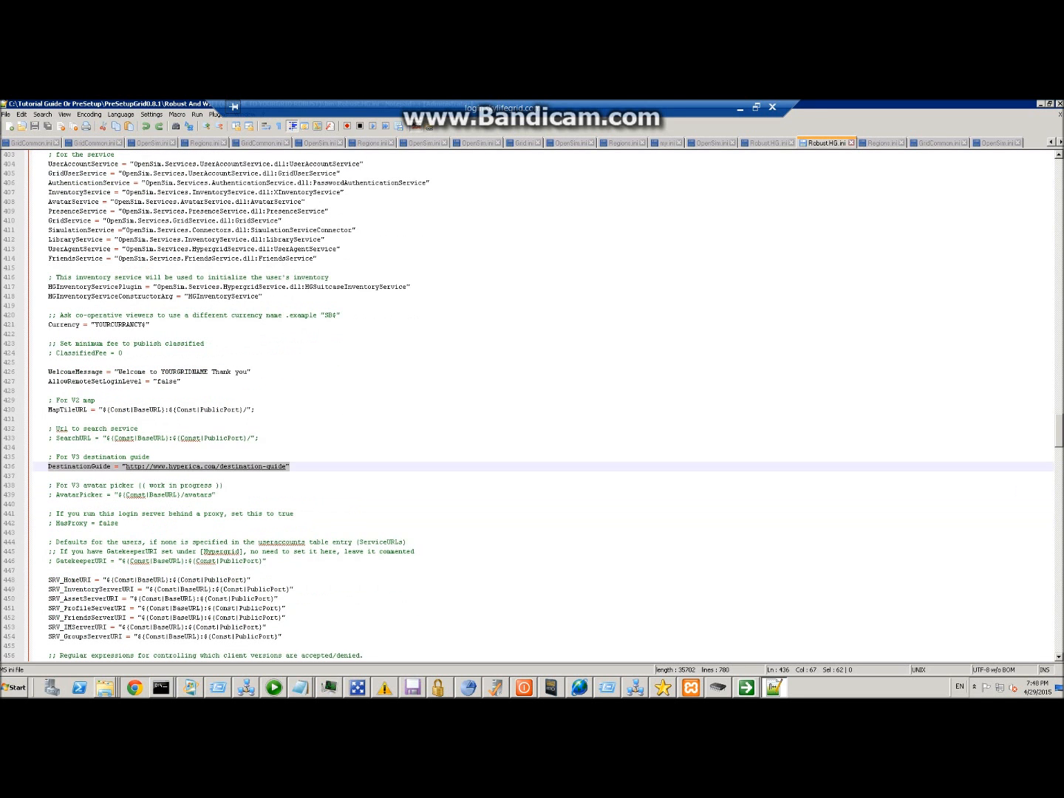
scroll(543, 406, down, 2)
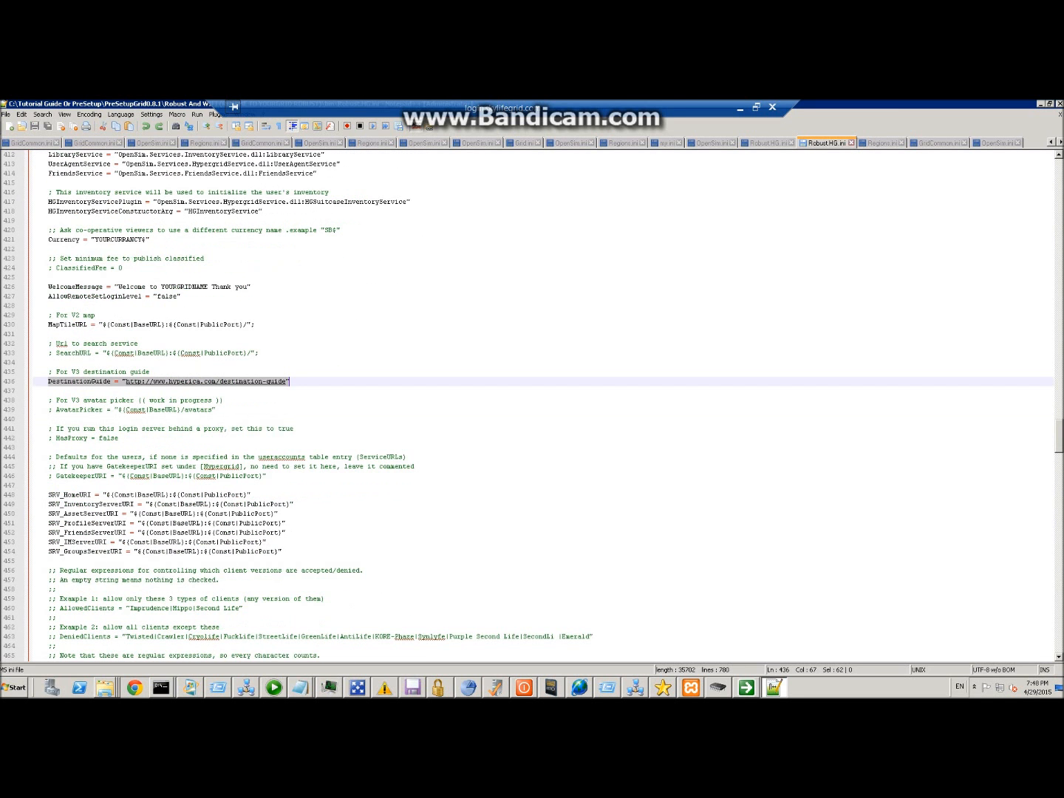
scroll(544, 406, down, 1)
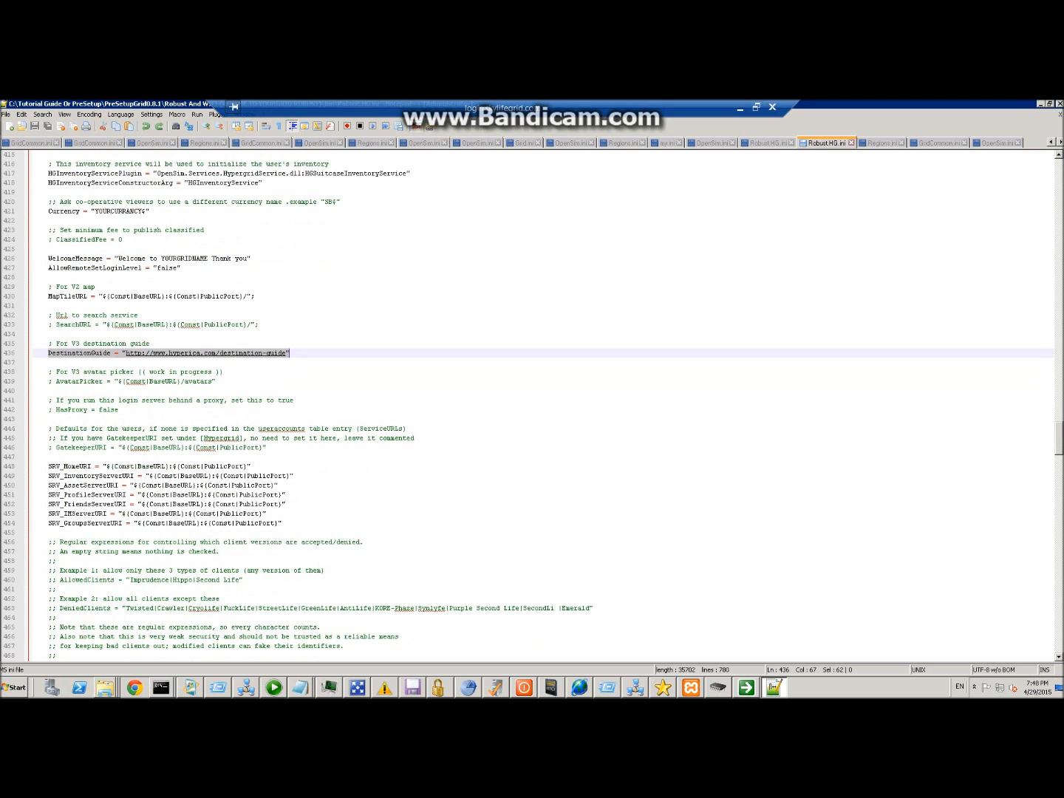
scroll(543, 406, down, 1)
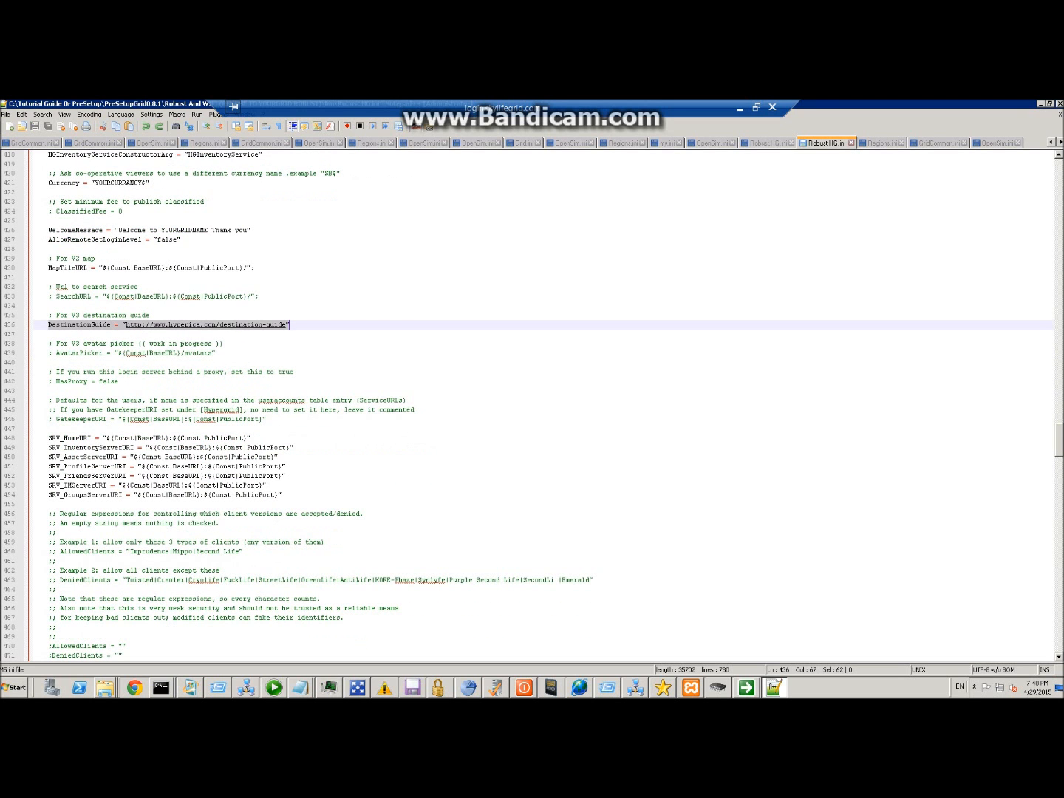
click(117, 343)
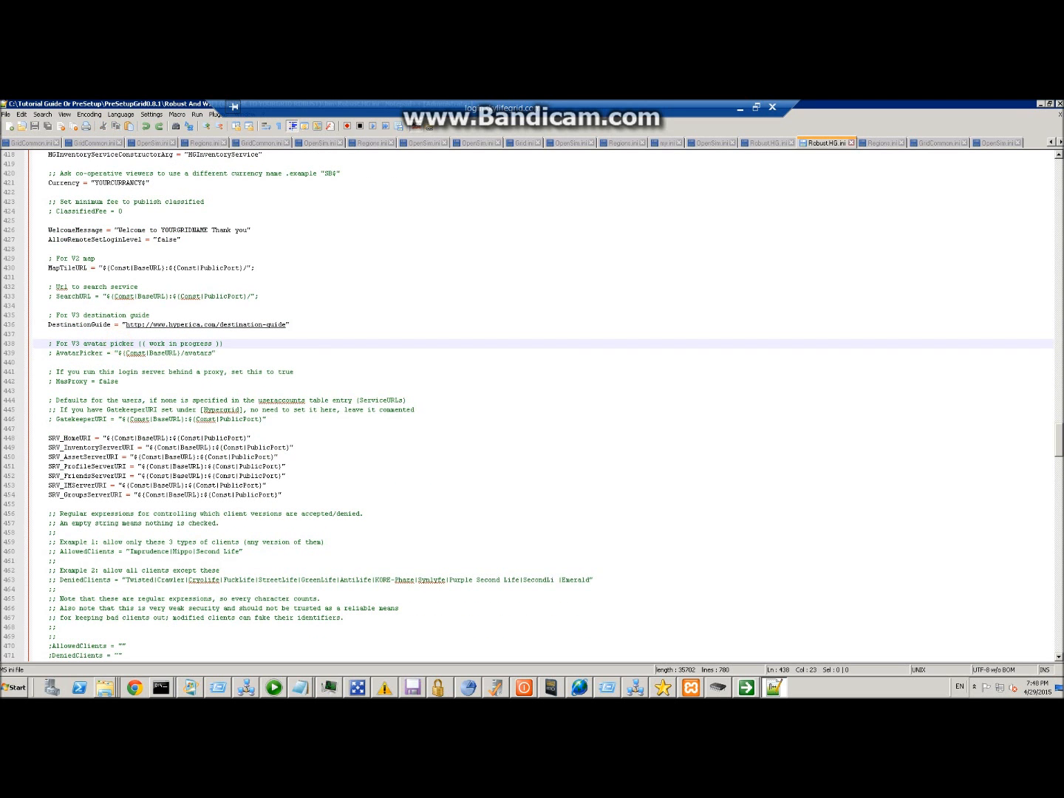
click(290, 323)
click(40, 317)
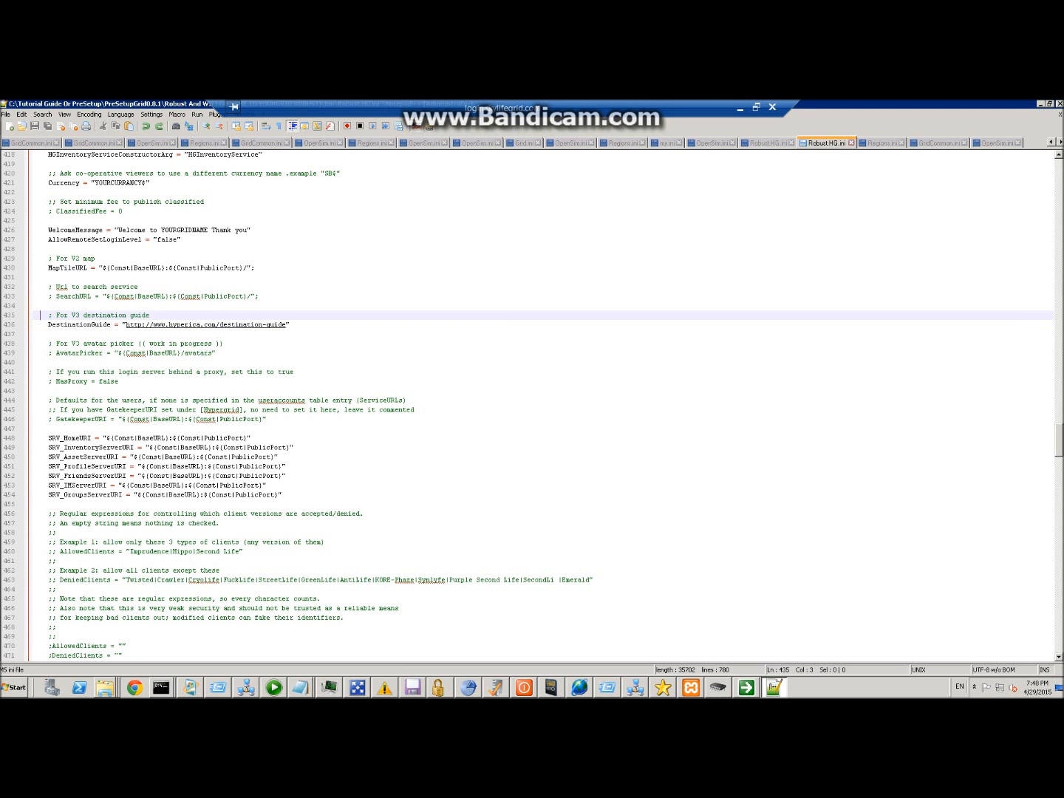
- Locate the [GridInfoService] section and highlight the gridname and gridnick placeholders
scroll(530, 406, down, 5)
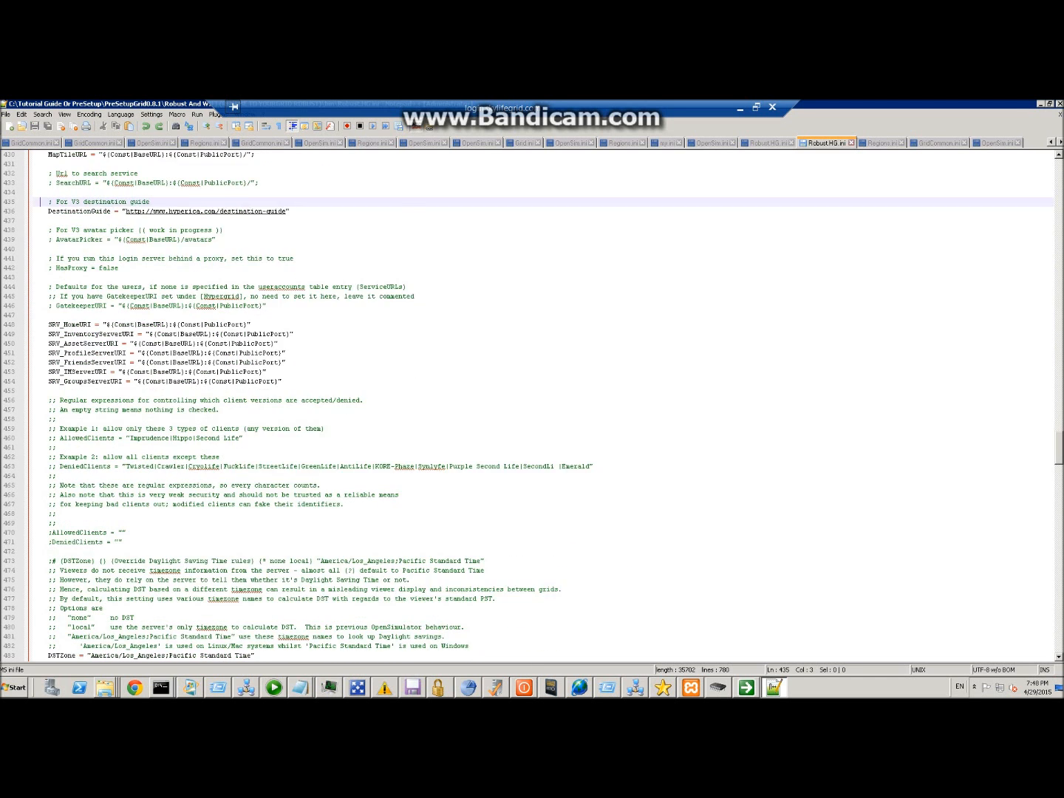
scroll(530, 405, down, 9)
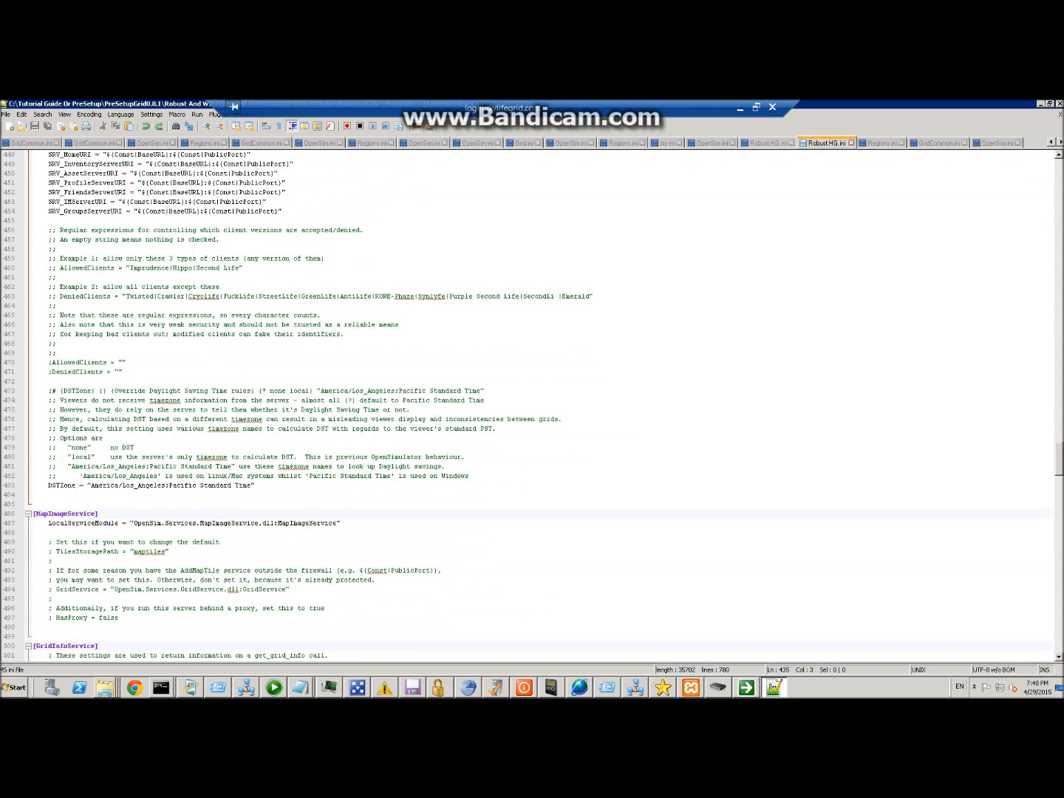
scroll(530, 406, down, 5)
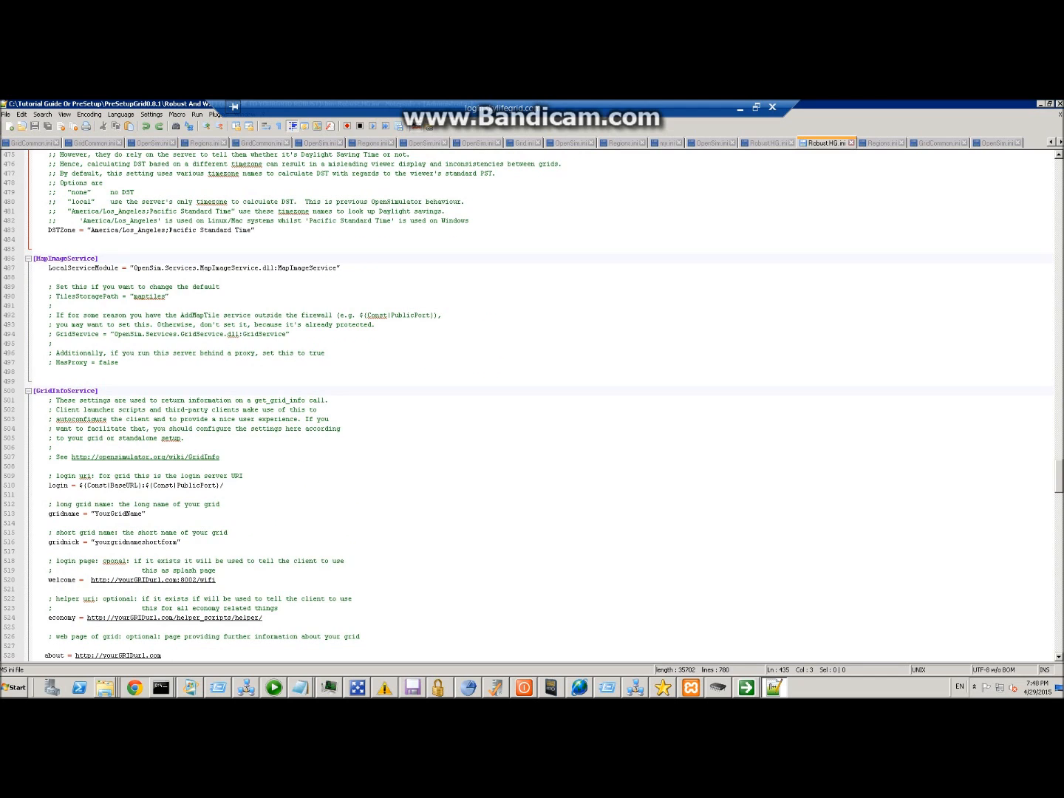
mouse_move(94, 515)
mouse_down()
mouse_move(144, 516)
mouse_move(95, 516)
mouse_up()
click(99, 516)
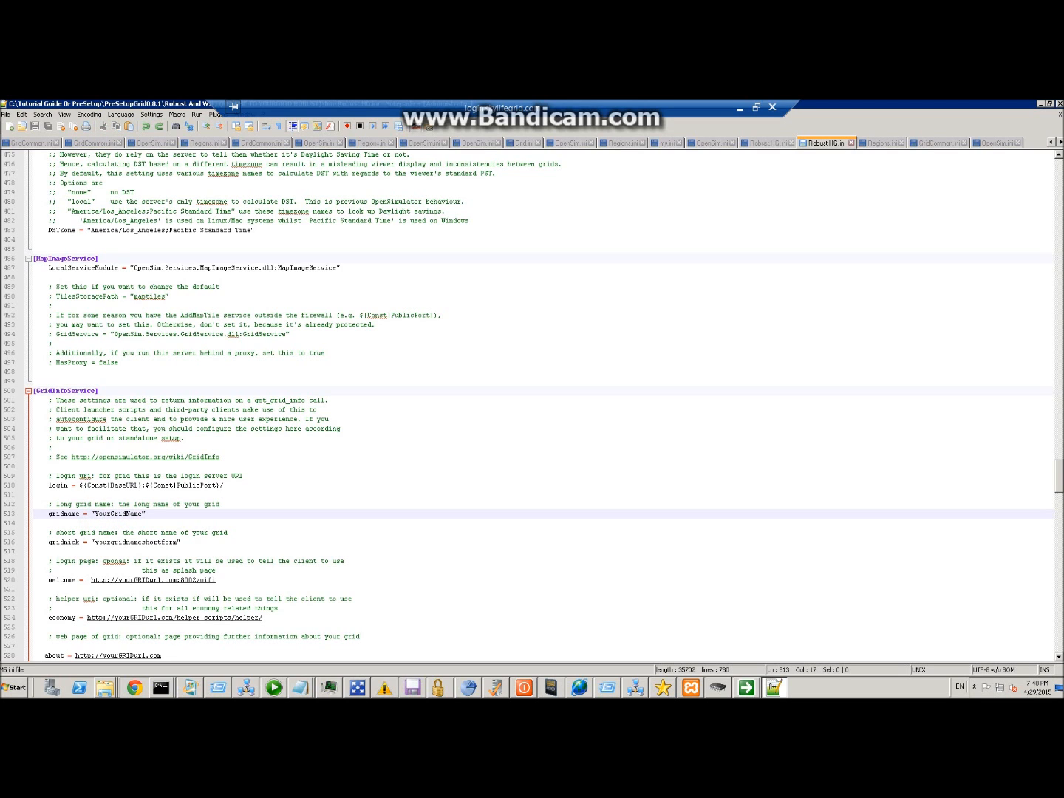
drag(92, 543, 177, 542)
click(103, 543)
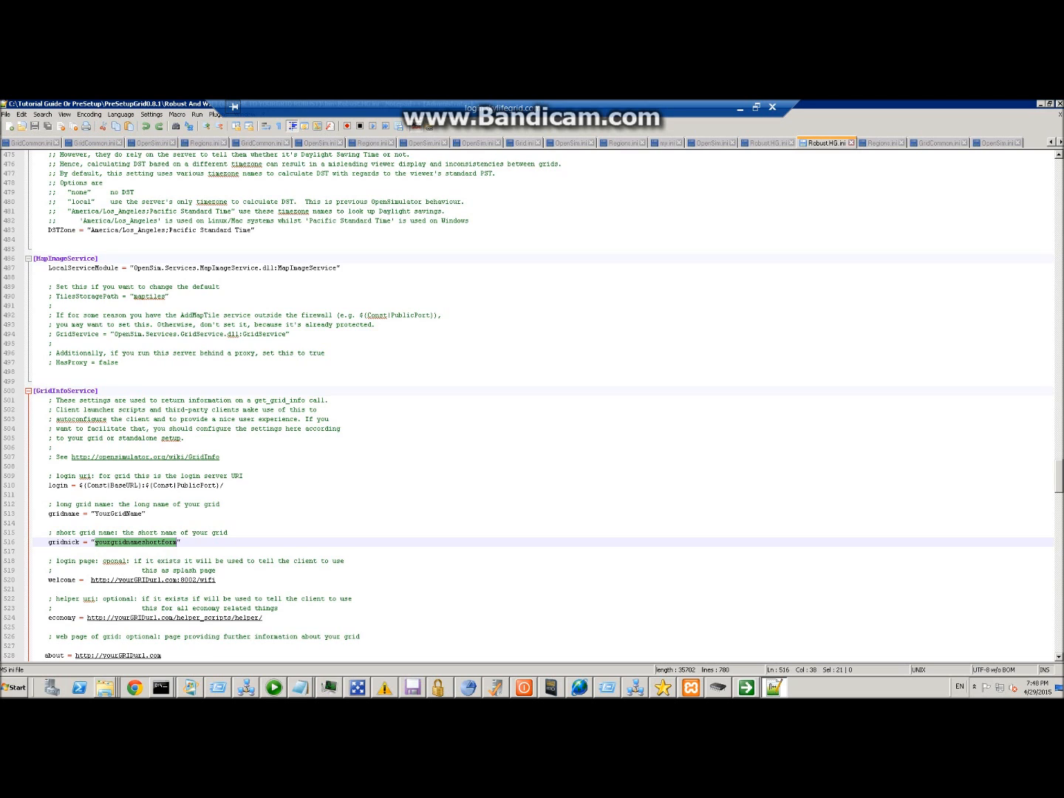
- Examine the [GridInfoService] URL lines: welcome, economy, about, register, password, gatekeeper and uas
scroll(125, 558, down, 2)
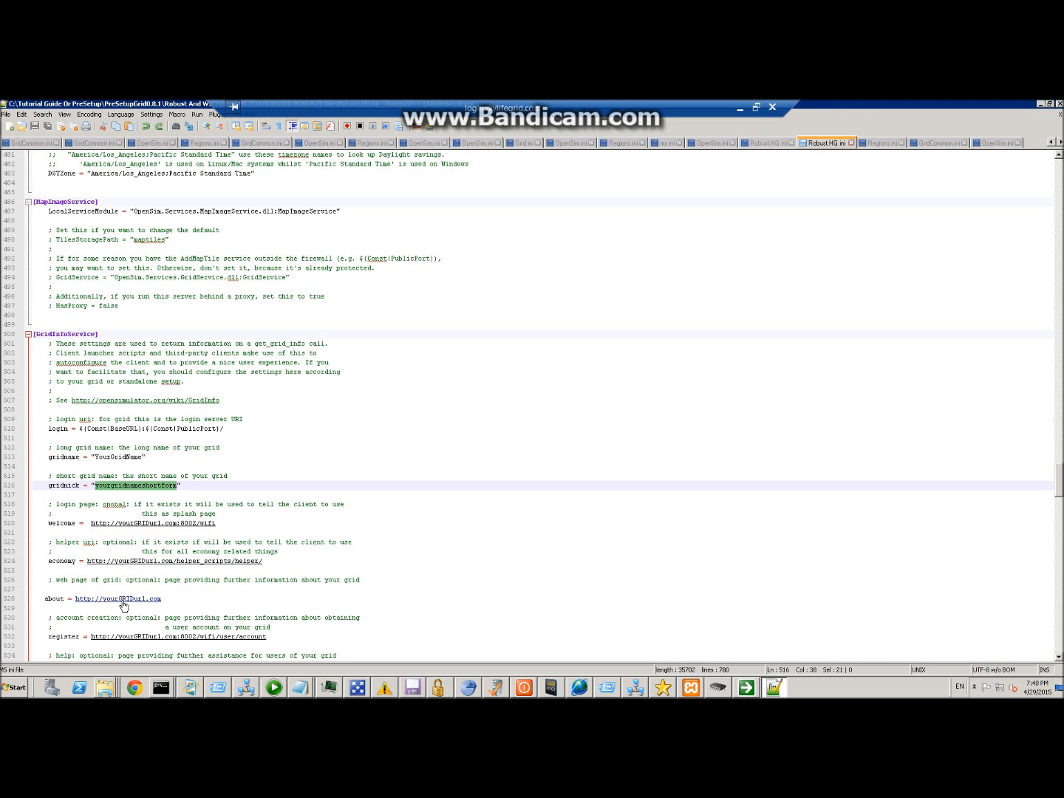
scroll(124, 592, down, 1)
click(116, 496)
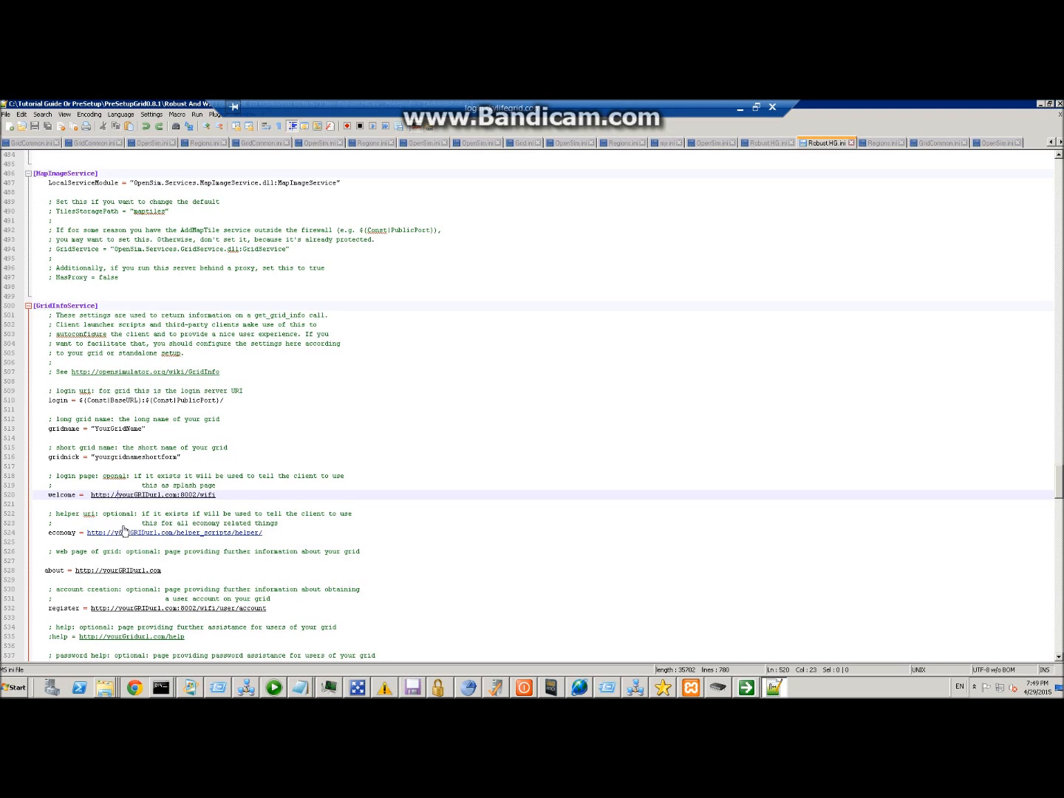
click(126, 496)
scroll(136, 611, down, 1)
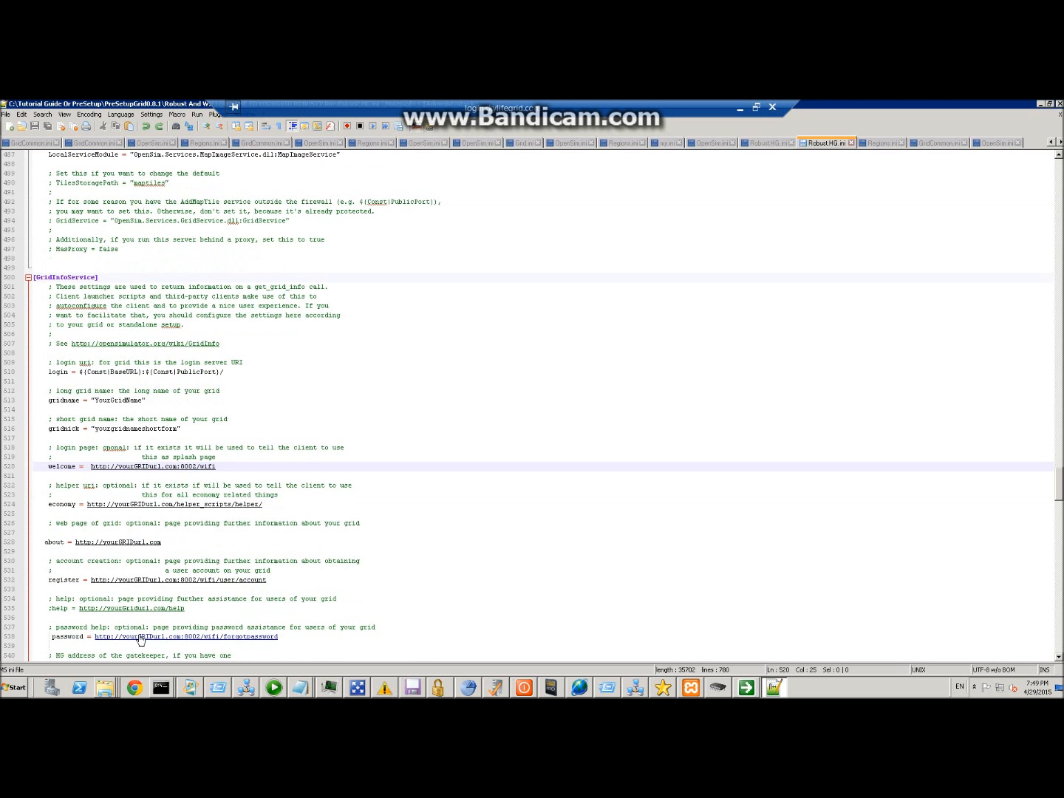
scroll(141, 640, down, 1)
scroll(140, 641, down, 1)
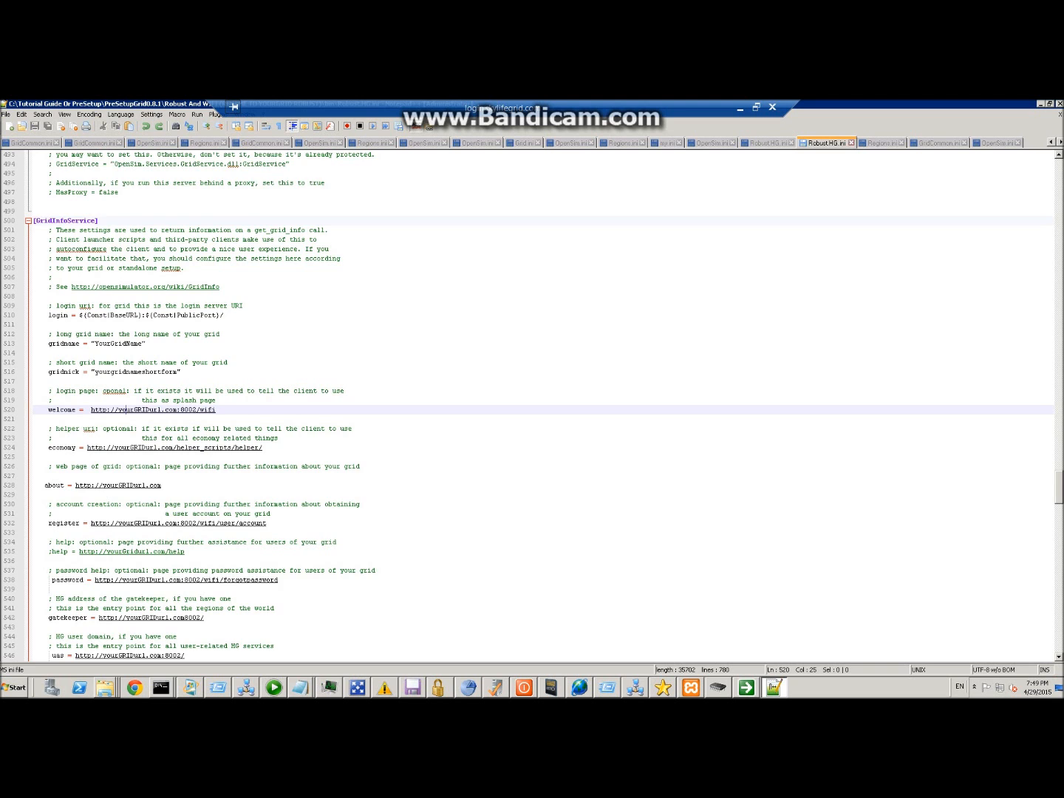
scroll(126, 409, down, 1)
scroll(120, 412, down, 2)
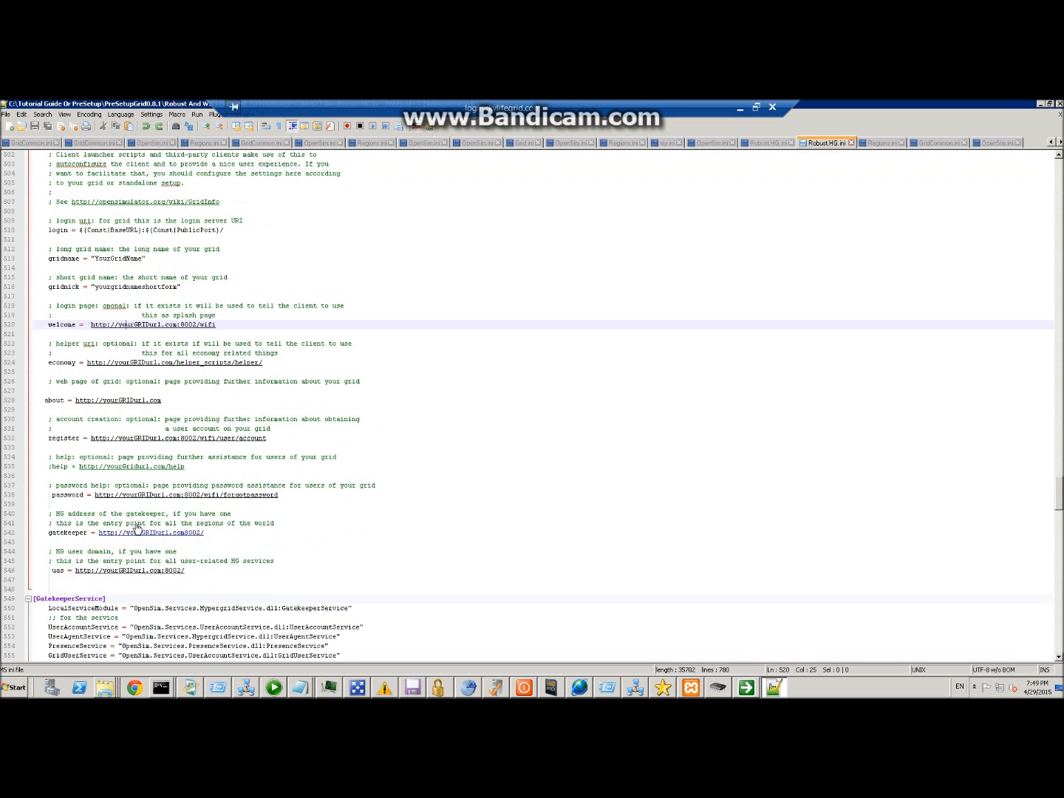
scroll(120, 413, down, 2)
scroll(120, 413, down, 1)
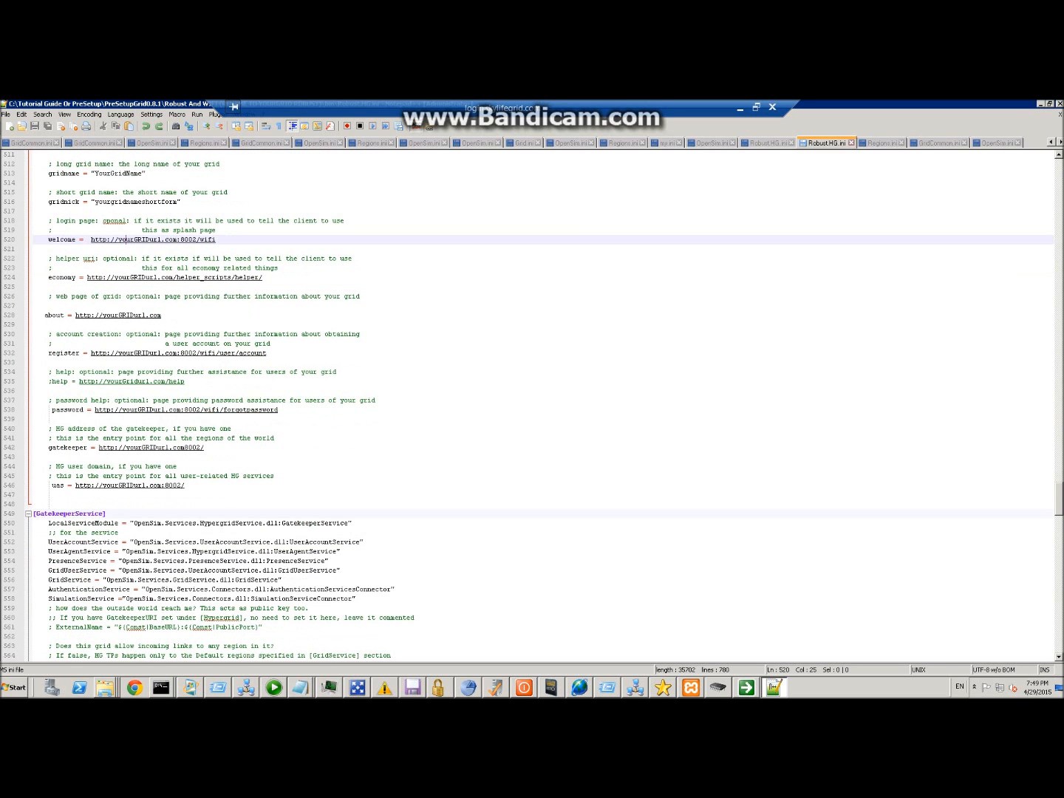
- Locate the [WifiService] section and inspect its GridName, LoginURL, WebAddress and Wifi administrator account lines
scroll(120, 413, down, 5)
scroll(120, 412, down, 10)
scroll(119, 412, down, 8)
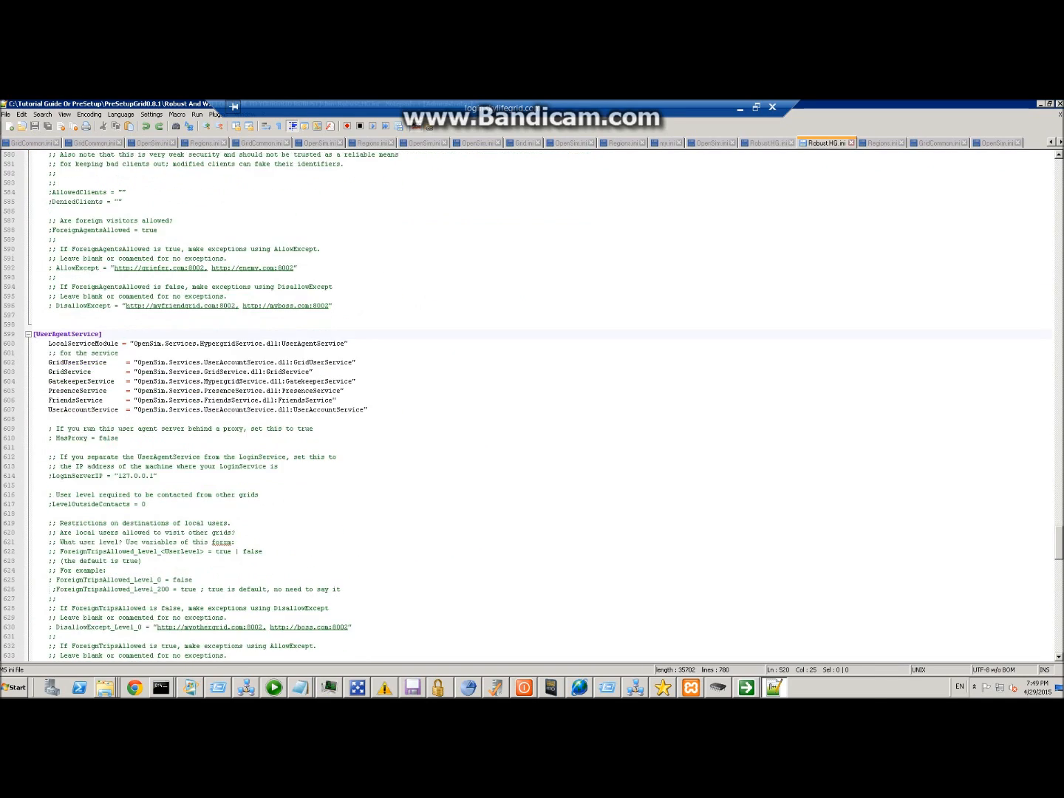
scroll(119, 412, down, 11)
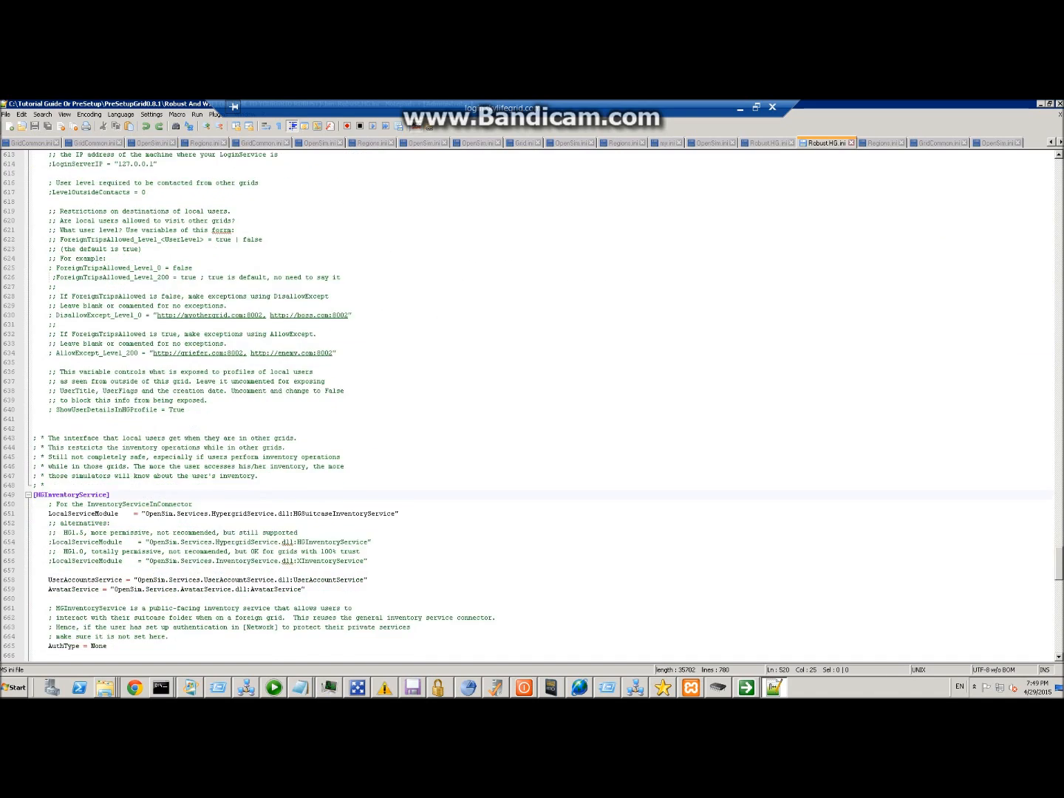
scroll(120, 413, down, 11)
scroll(119, 413, down, 7)
scroll(120, 413, down, 10)
scroll(121, 413, down, 5)
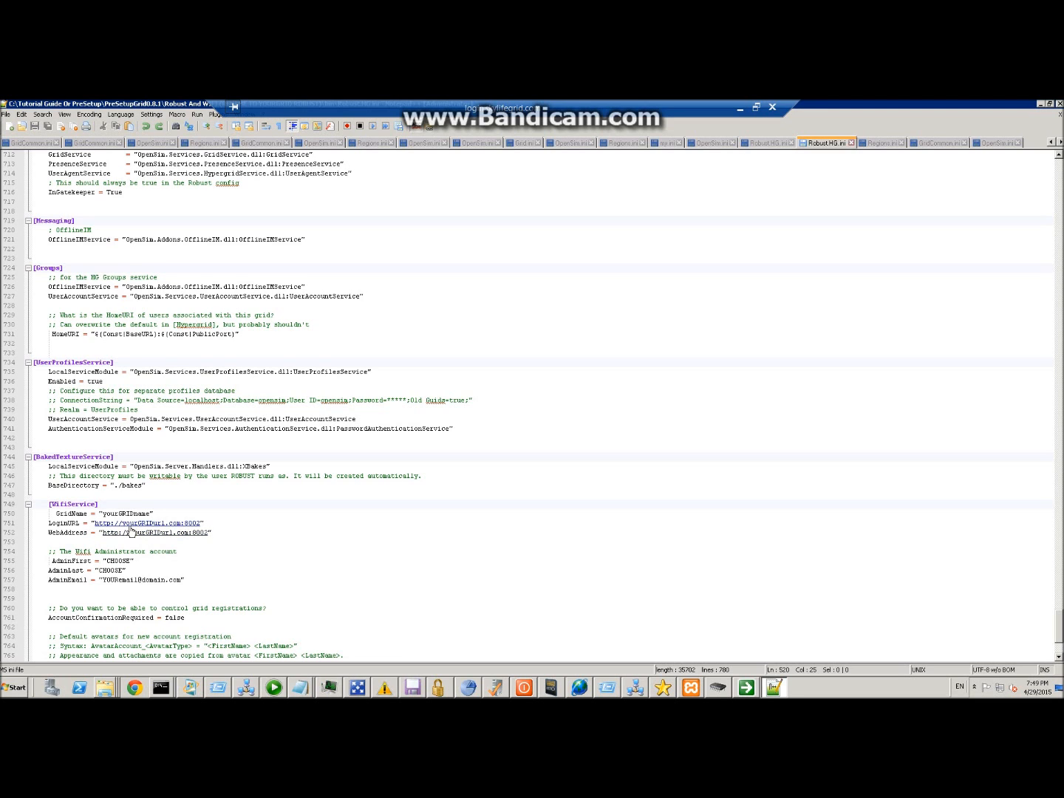
scroll(133, 530, down, 1)
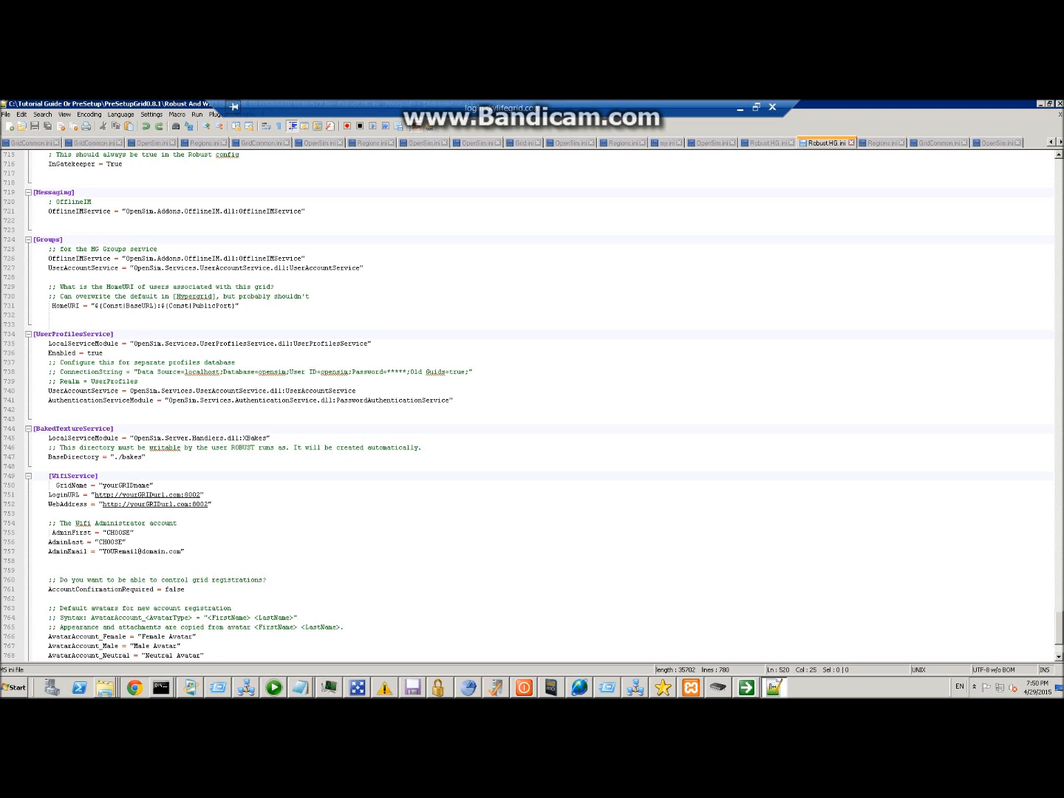
- Highlight the AdminEmail placeholder and the AccountConfirmationRequired value in [WifiService]
drag(104, 551, 178, 551)
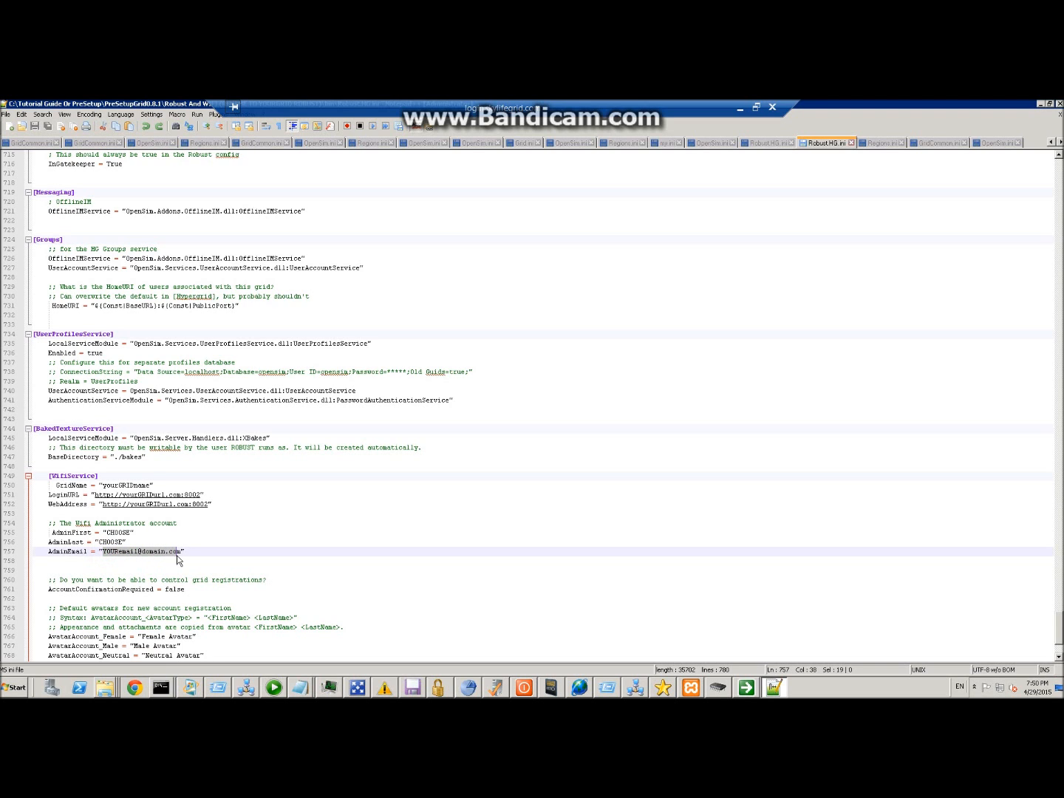
scroll(177, 551, down, 1)
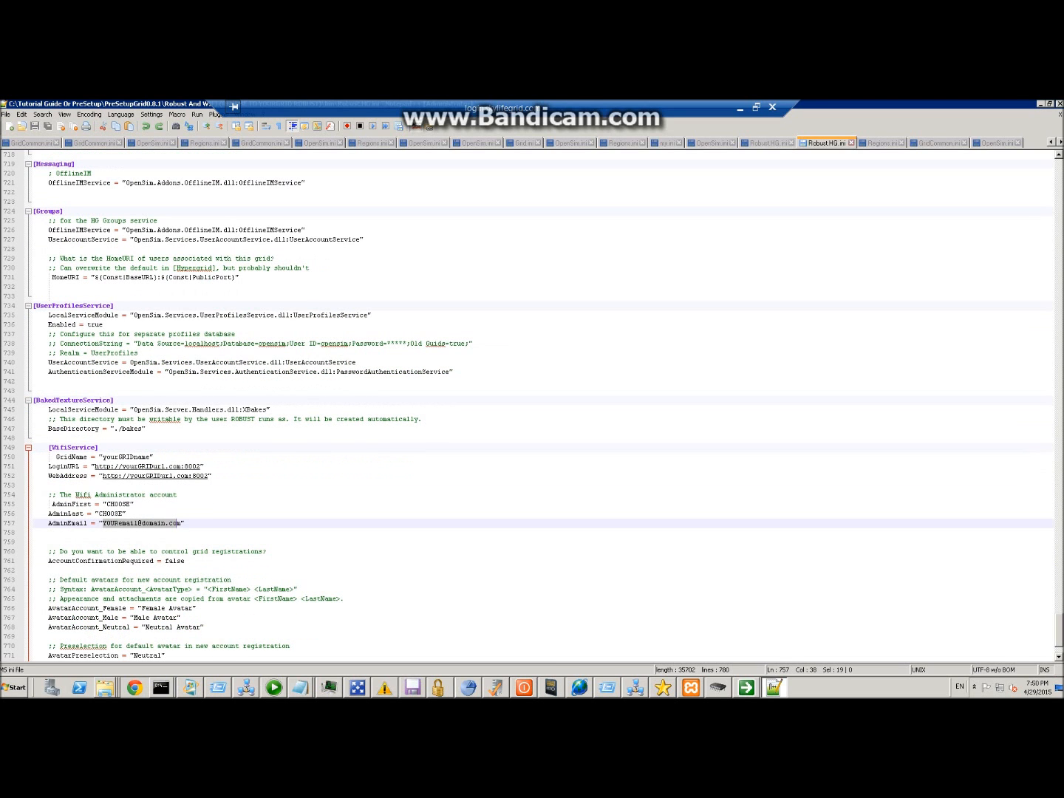
click(44, 561)
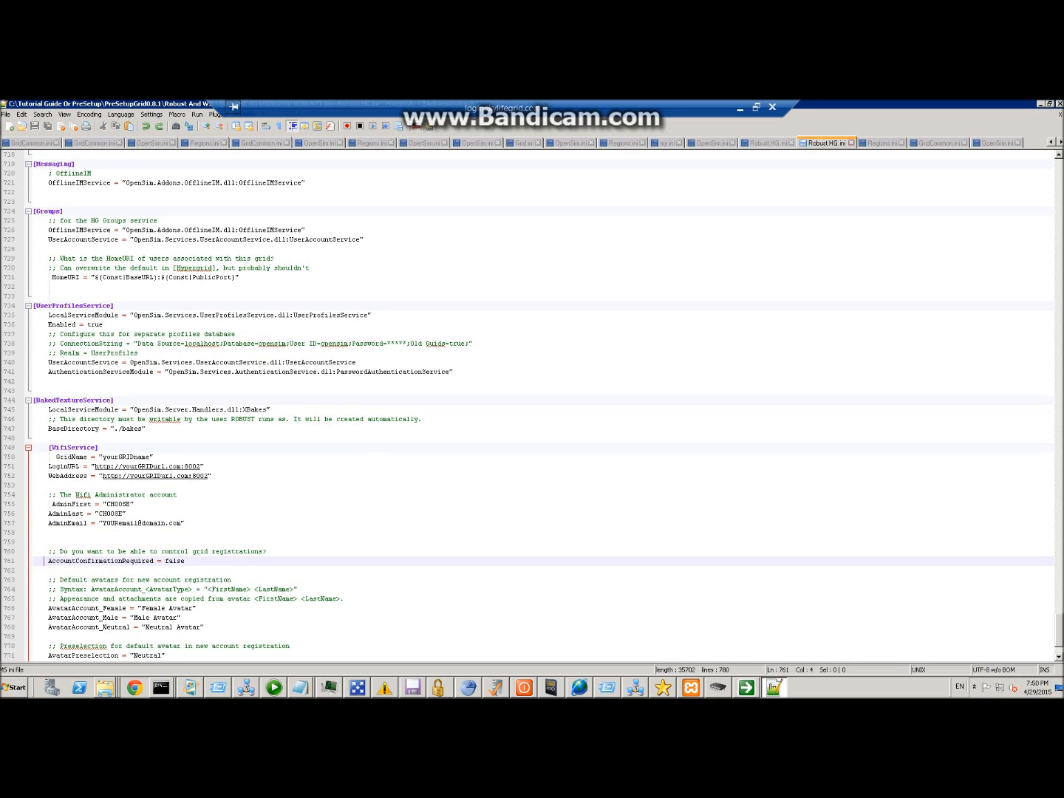
click(163, 562)
click(191, 562)
drag(165, 562, 186, 562)
scroll(544, 407, down, 2)
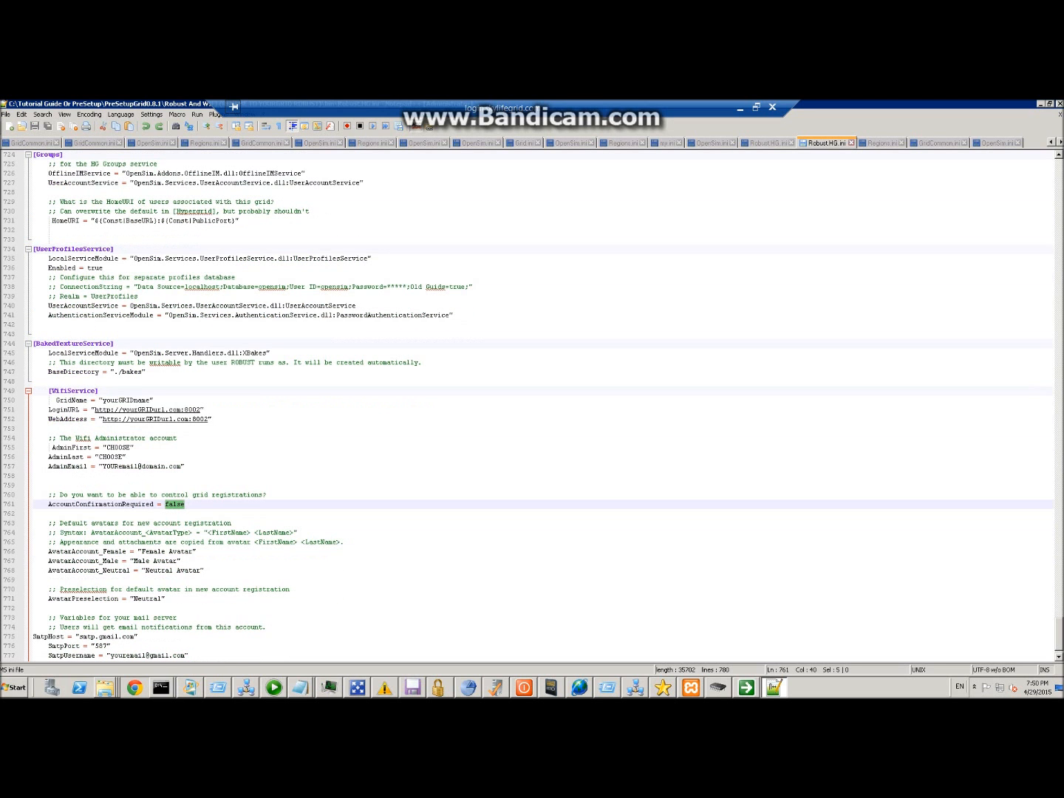
- Highlight the AvatarPreselection value and inspect the mail server lines SmtpHost, SmtpPort, SmtpUsername and SmtpPassword
drag(134, 599, 155, 598)
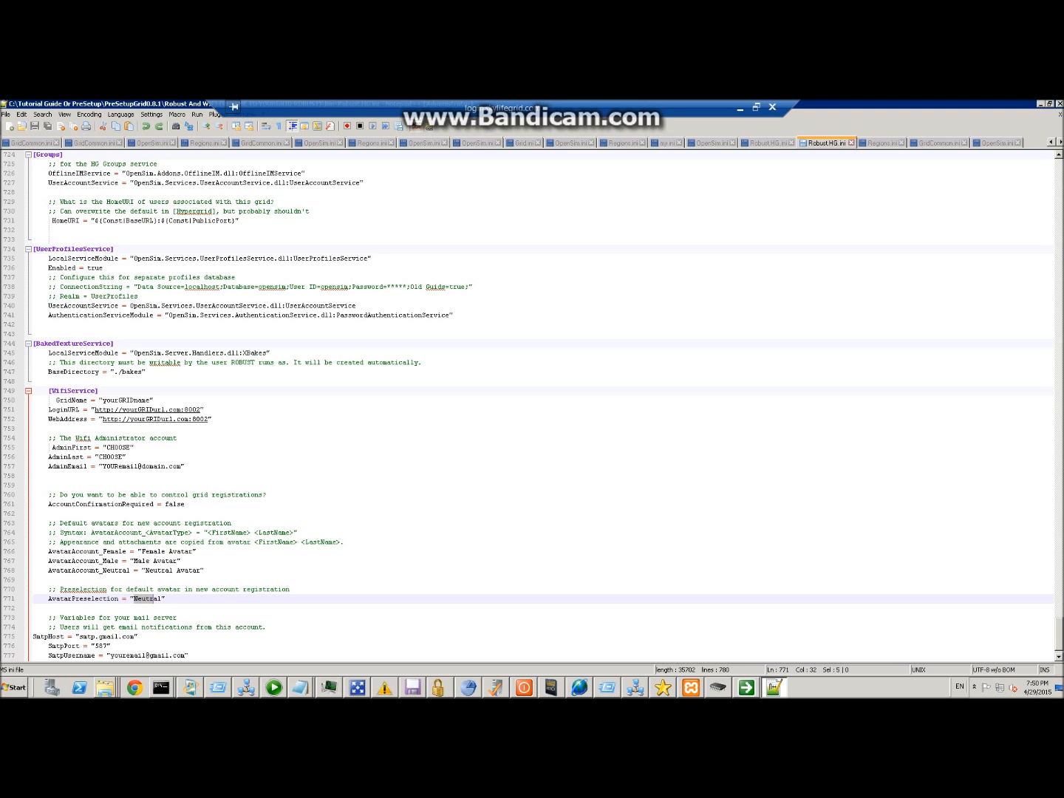
scroll(543, 406, down, 1)
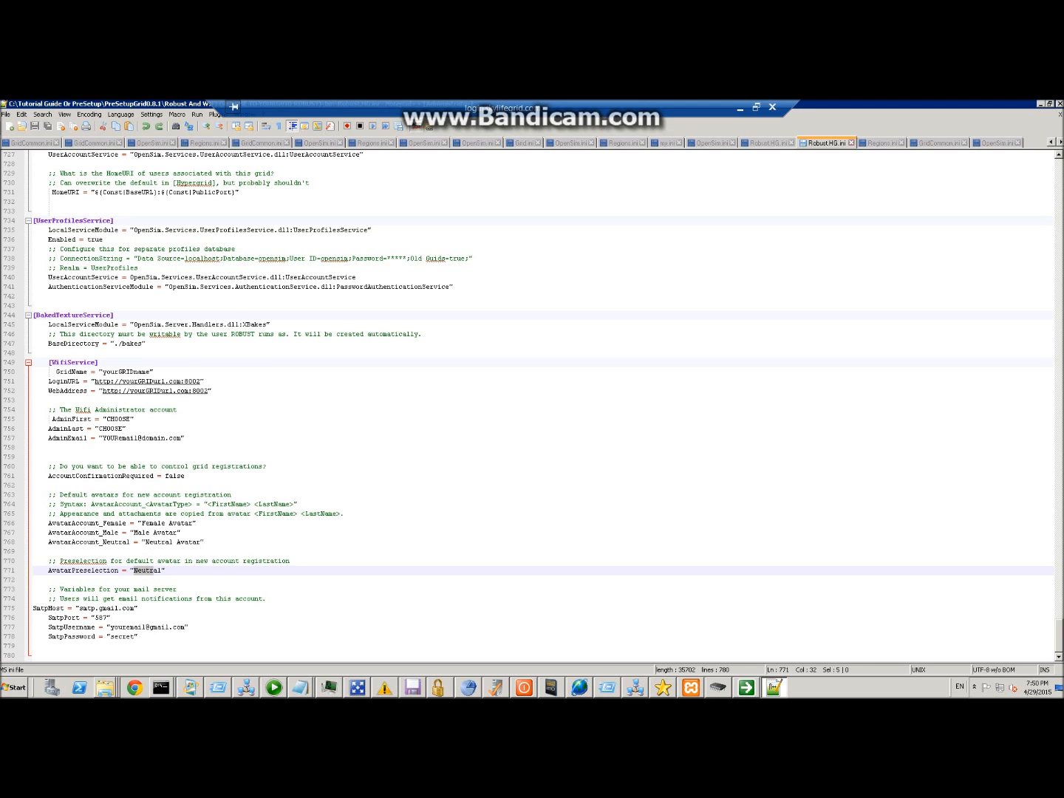
click(163, 571)
drag(111, 627, 181, 626)
drag(111, 637, 74, 608)
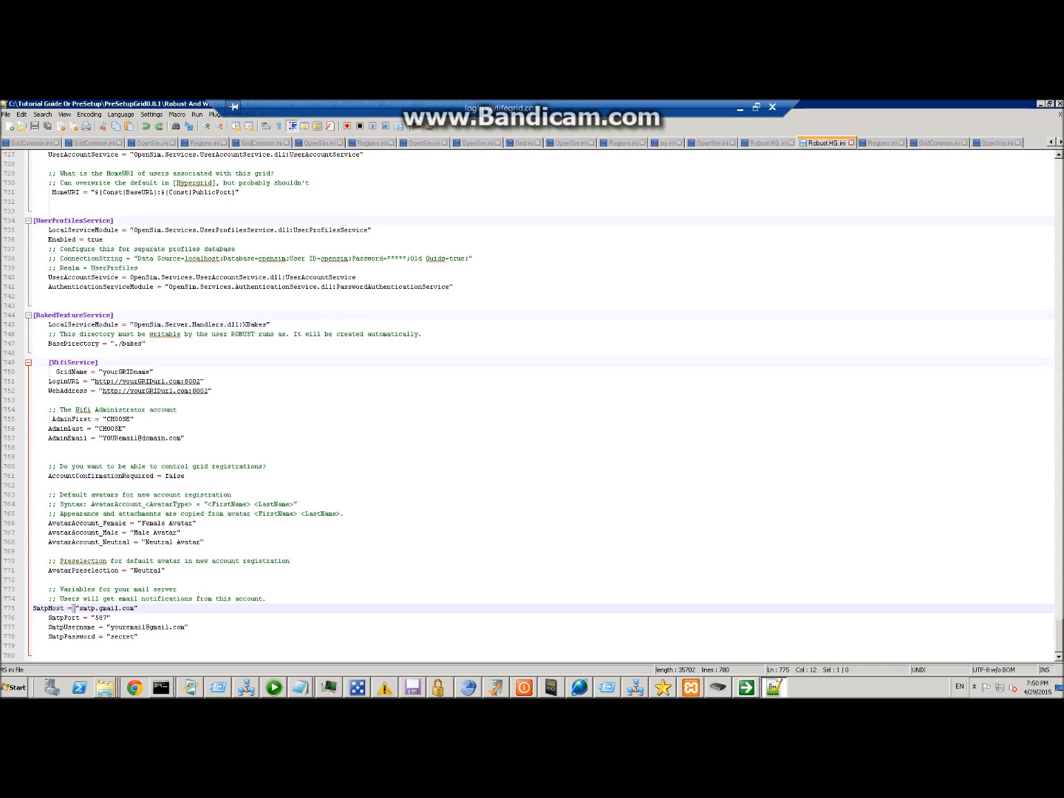
- Return to the start of Robust.HG.ini, shrink the editor window to uncover the bin folder and select Robust.exe
scroll(541, 406, up, 20)
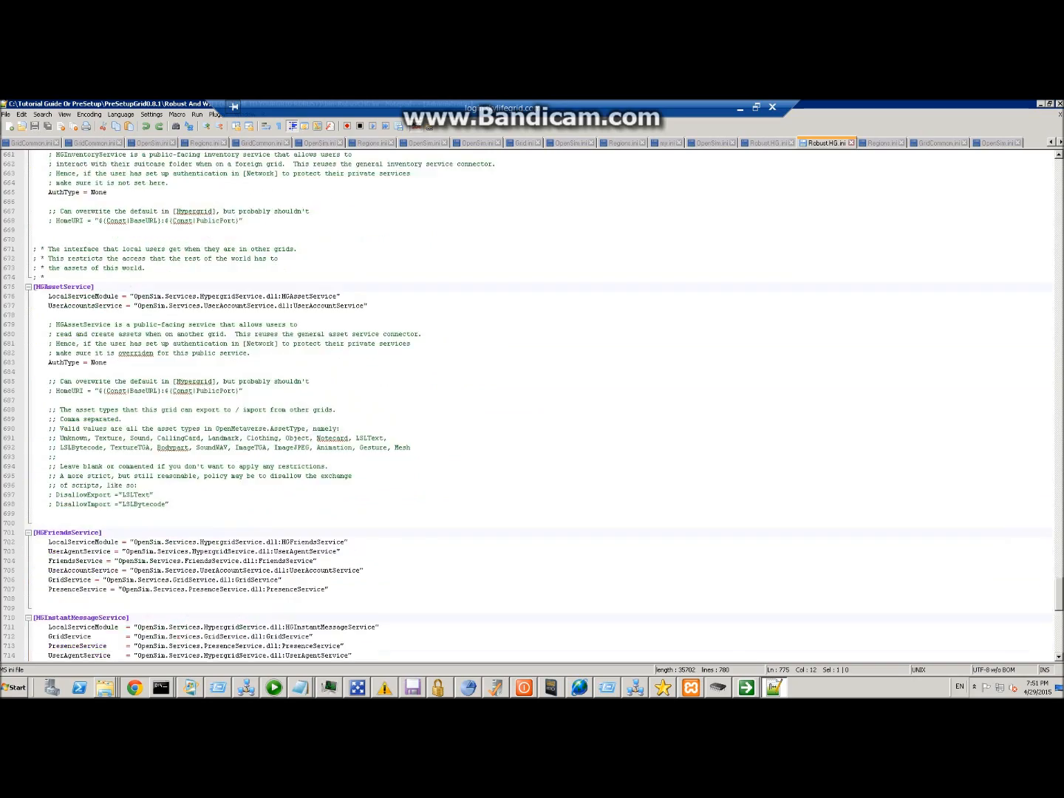
scroll(539, 406, up, 20)
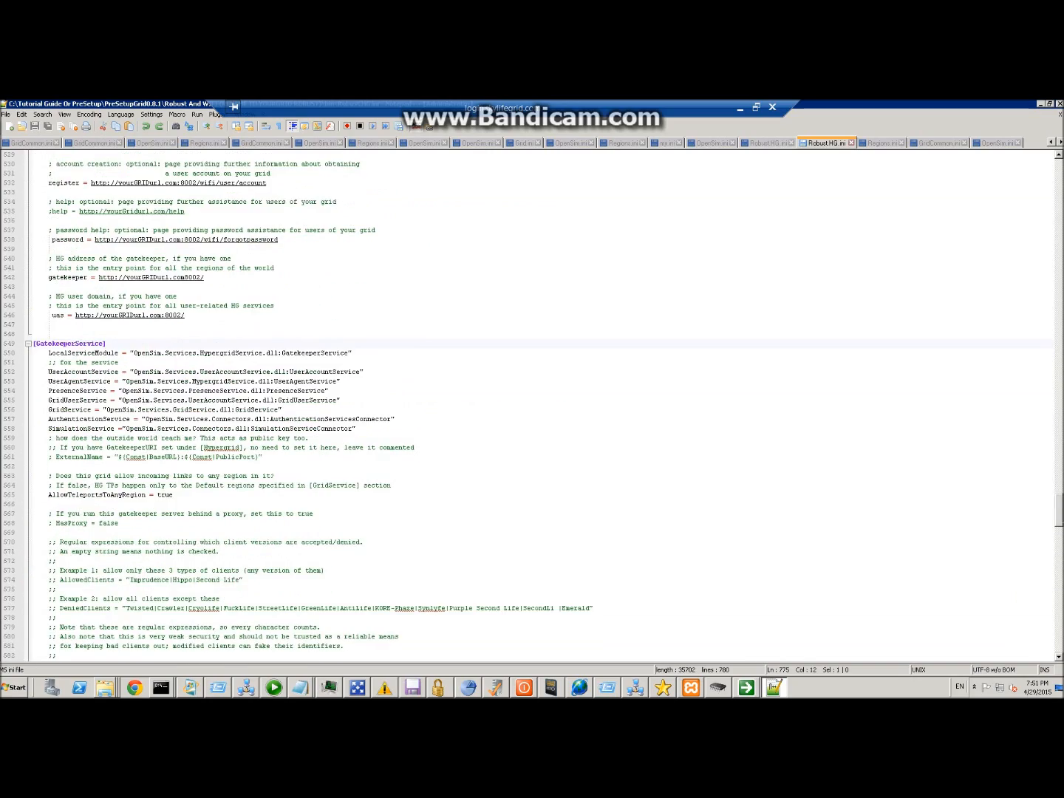
drag(1063, 518, 953, 122)
drag(857, 104, 793, 214)
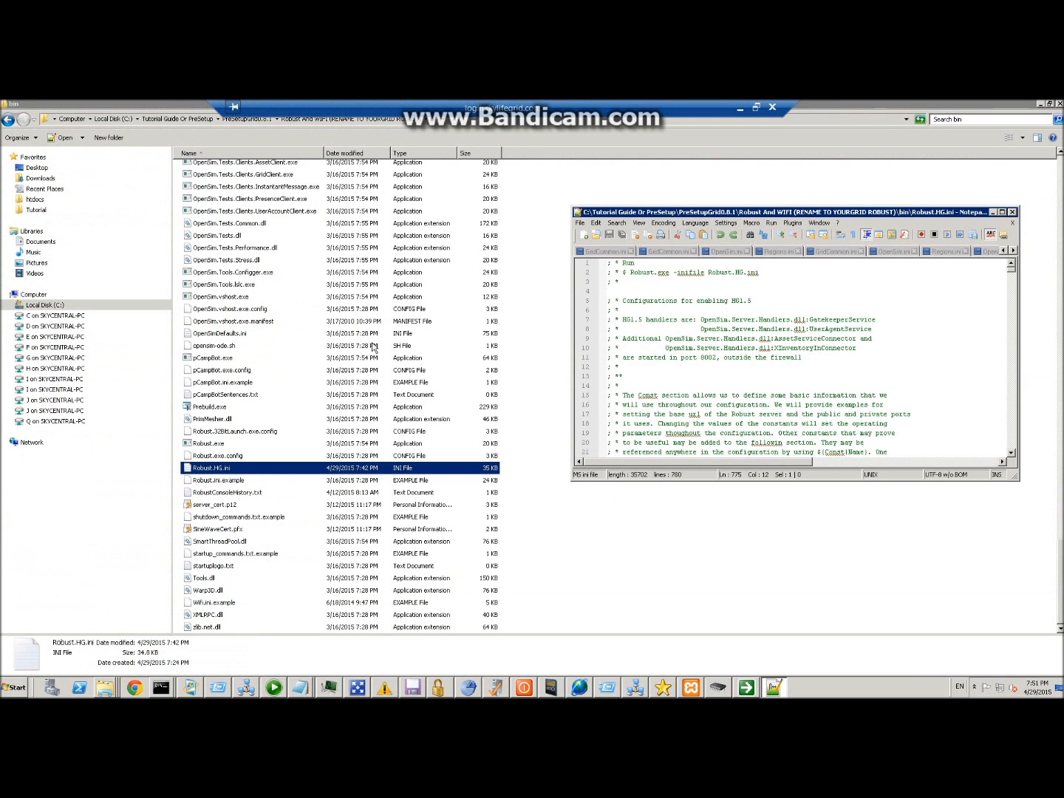
click(207, 443)
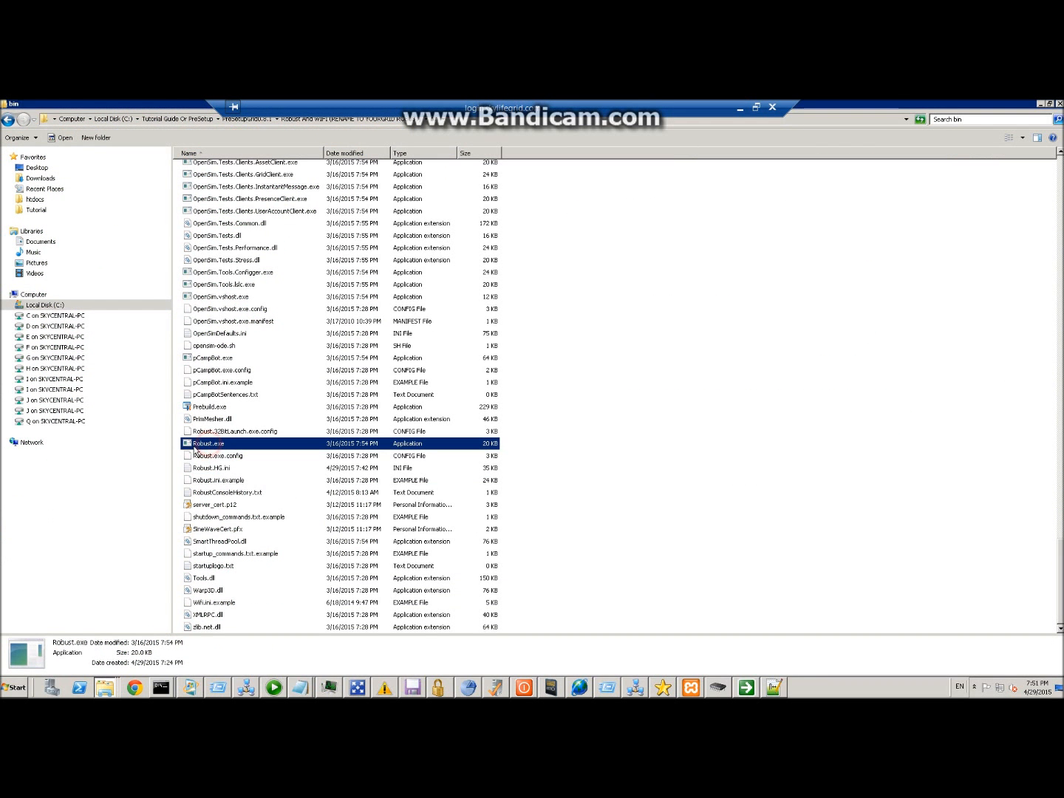
click(756, 106)
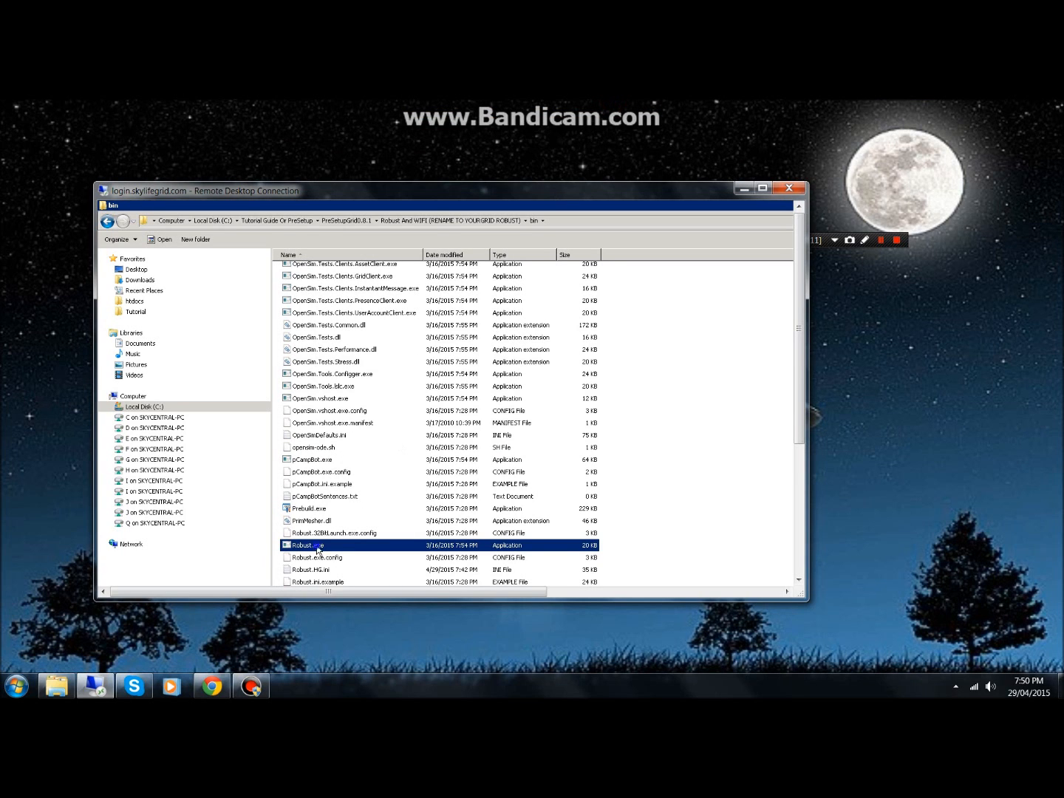
click(874, 474)
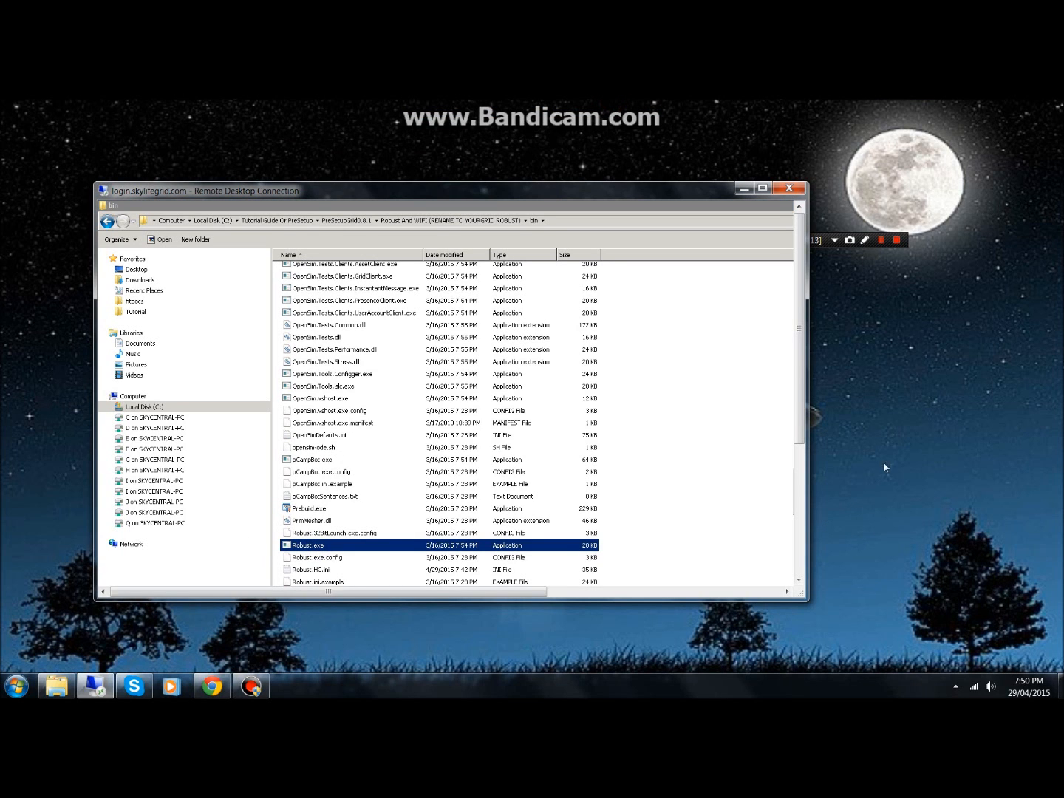
double_click(376, 185)
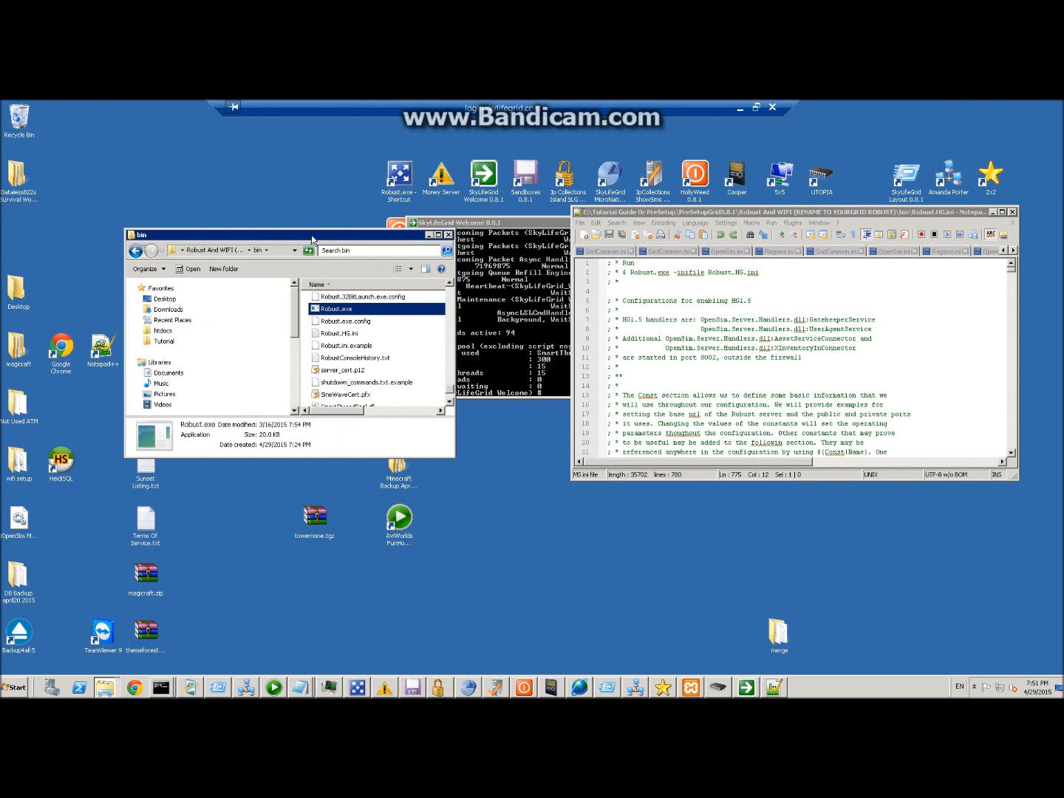
- Create a desktop shortcut to Robust.exe and rename it "your grid robust"
drag(311, 235, 299, 198)
click(610, 593)
right_click(614, 548)
click(632, 532)
text(you)
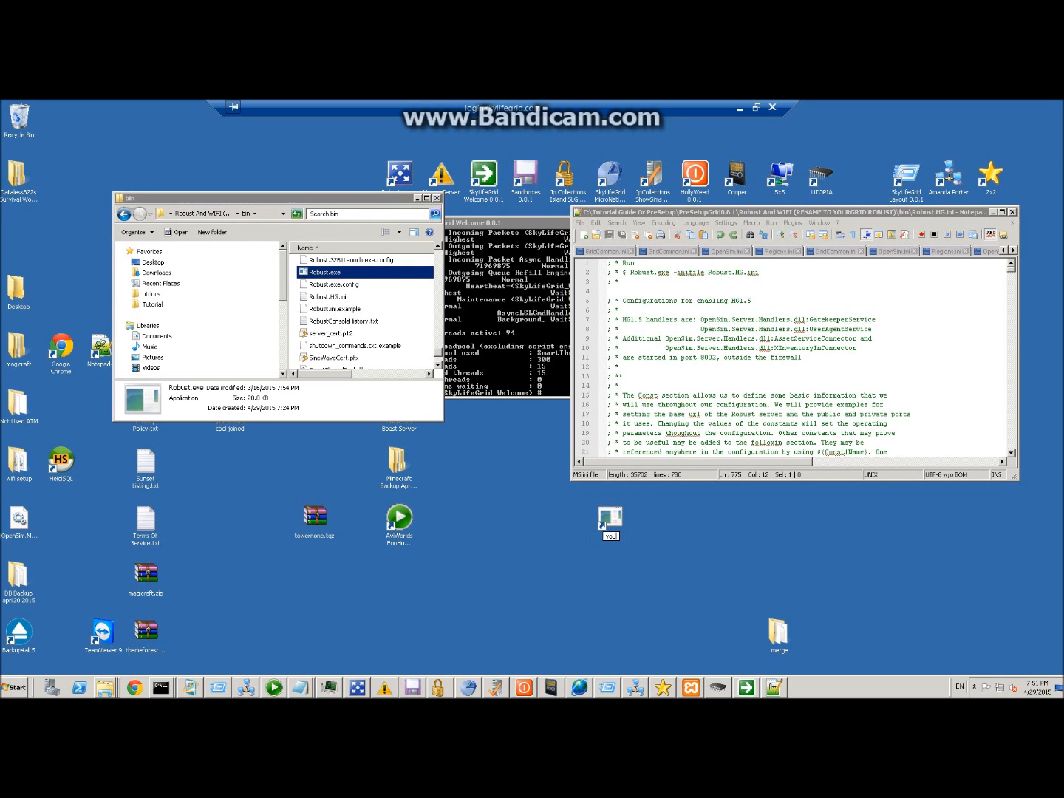
text(r grid robust)
click(639, 510)
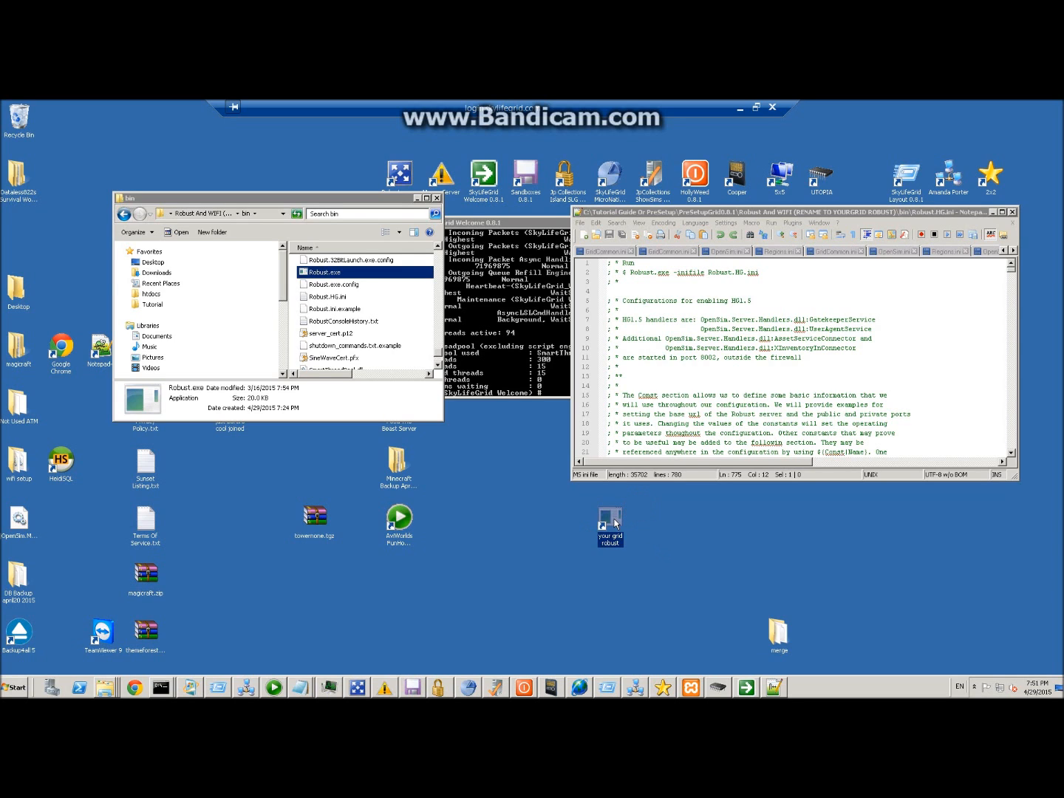
- Copy "-inifile Robust.HG.ini" from the Run comment on line 2 of Robust.HG.ini
click(673, 272)
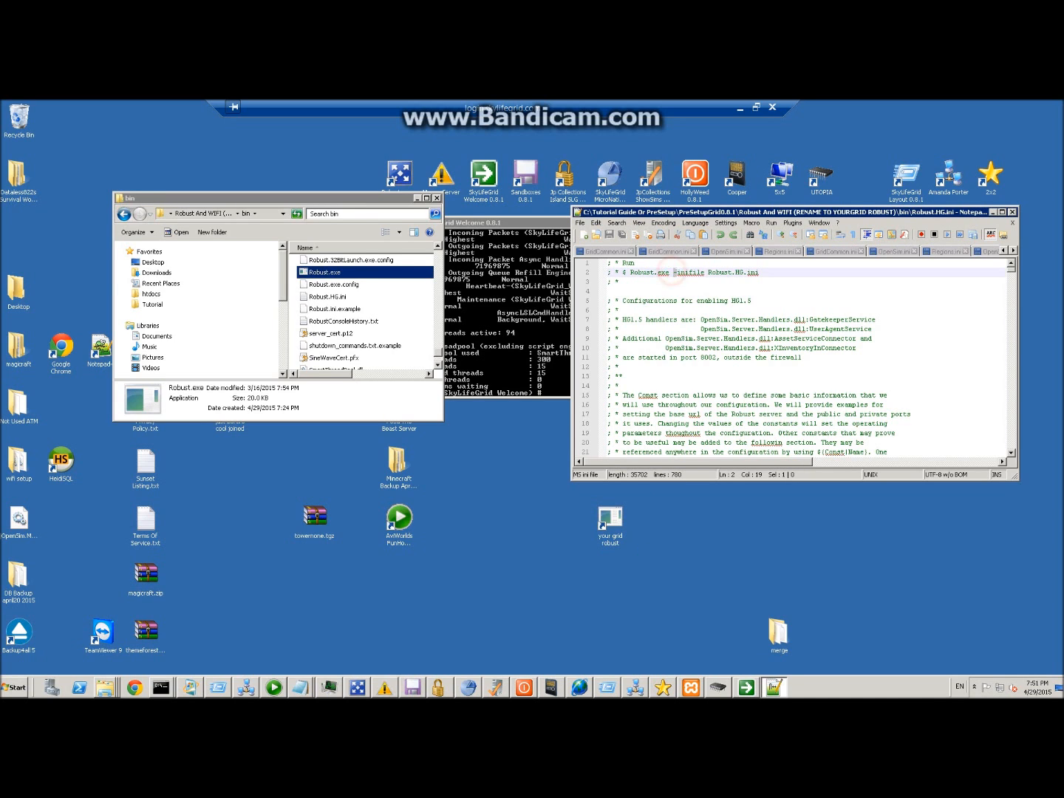
drag(673, 272, 757, 273)
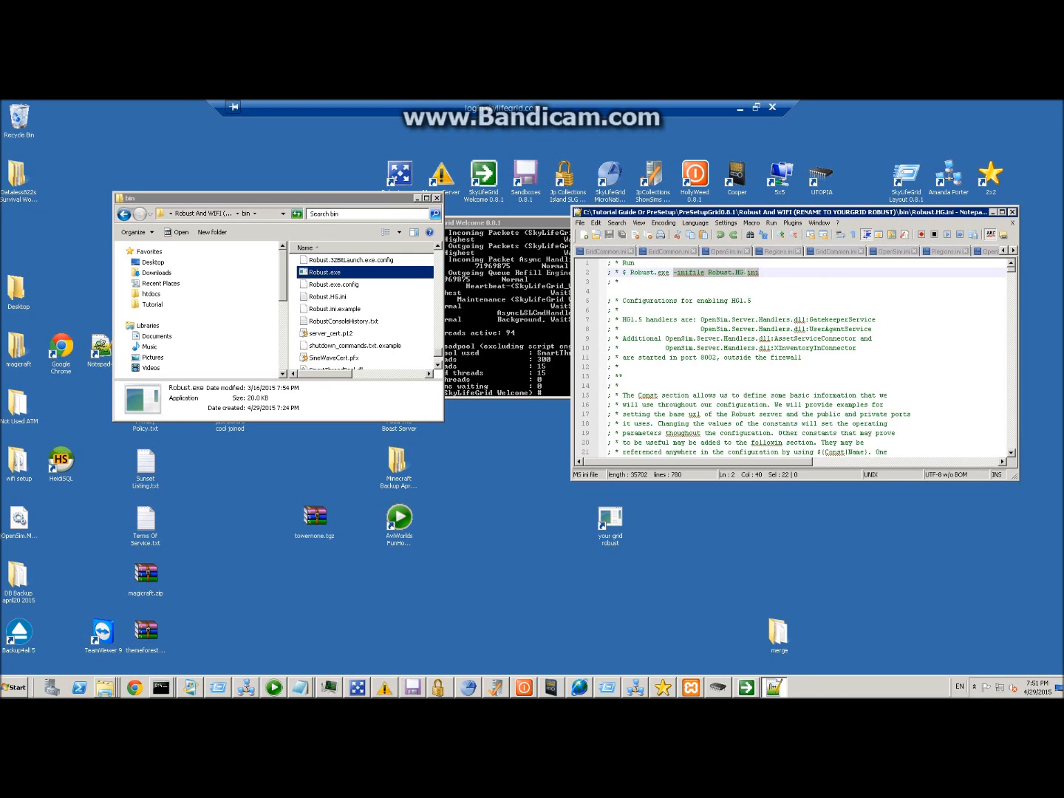
right_click(744, 272)
click(757, 291)
- Append the copied "-inifile Robust.HG.ini" argument to the Target of the "your grid robust" shortcut and apply it
right_click(618, 531)
click(642, 541)
click(803, 490)
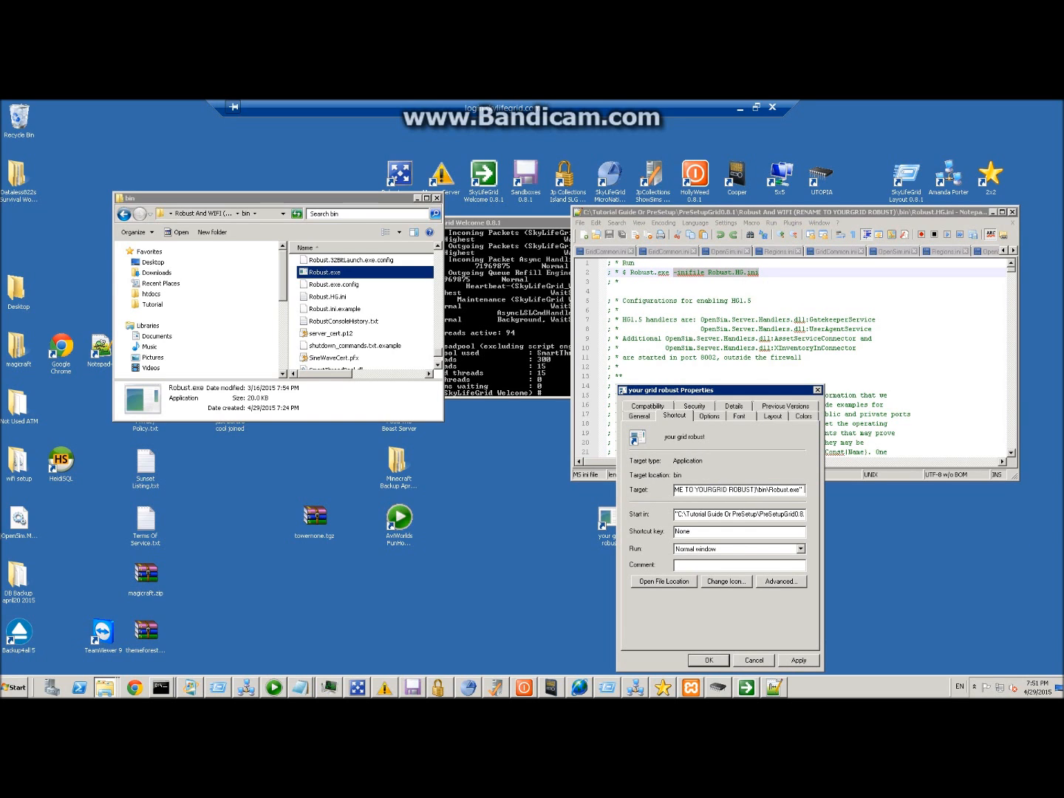
key(ctrl+v)
click(800, 660)
click(709, 660)
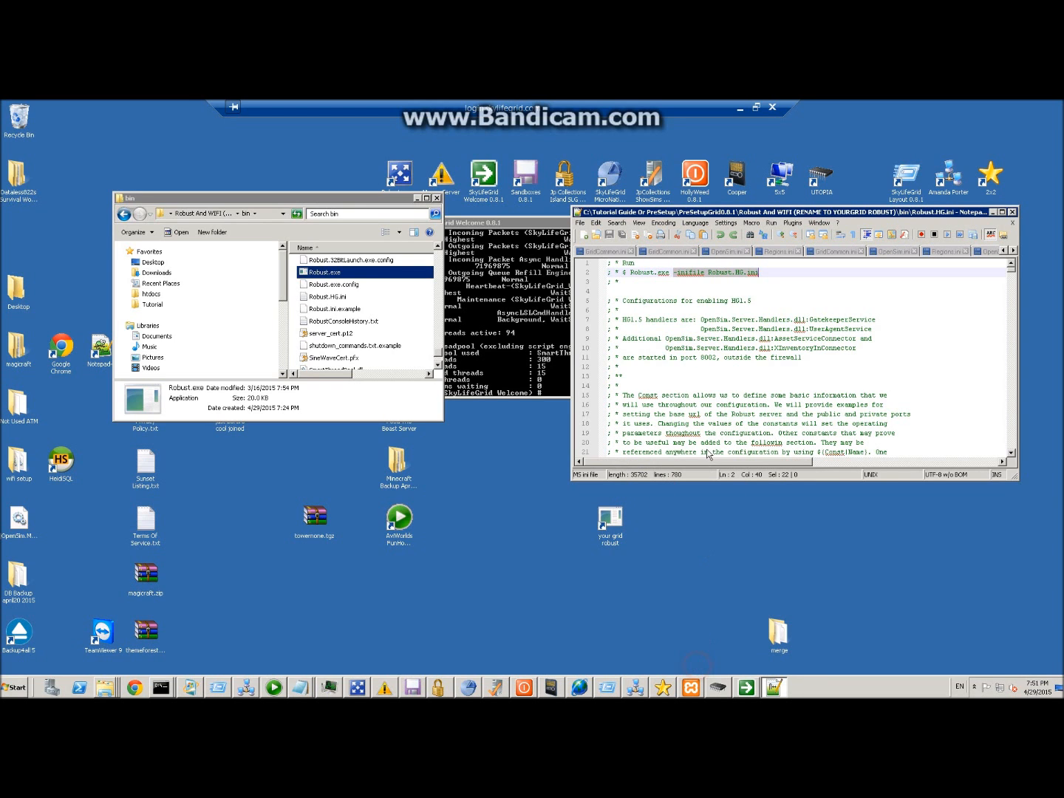
click(609, 521)
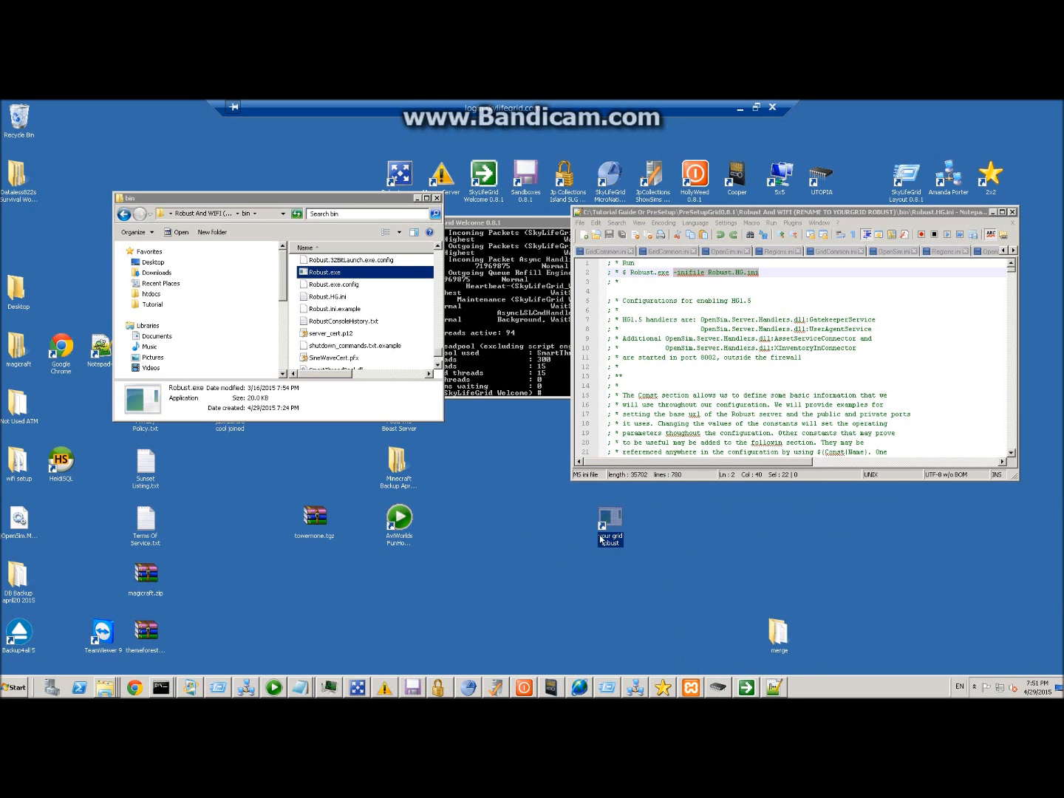
drag(776, 213, 700, 216)
double_click(787, 216)
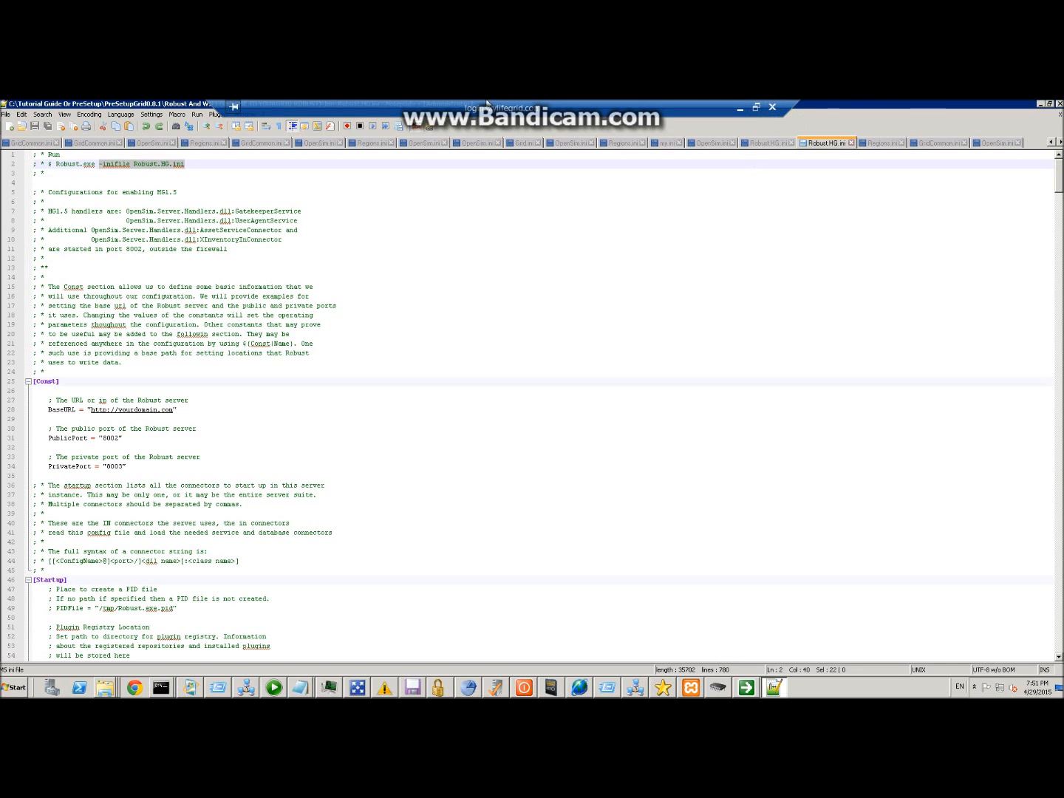
double_click(449, 103)
click(251, 687)
click(936, 246)
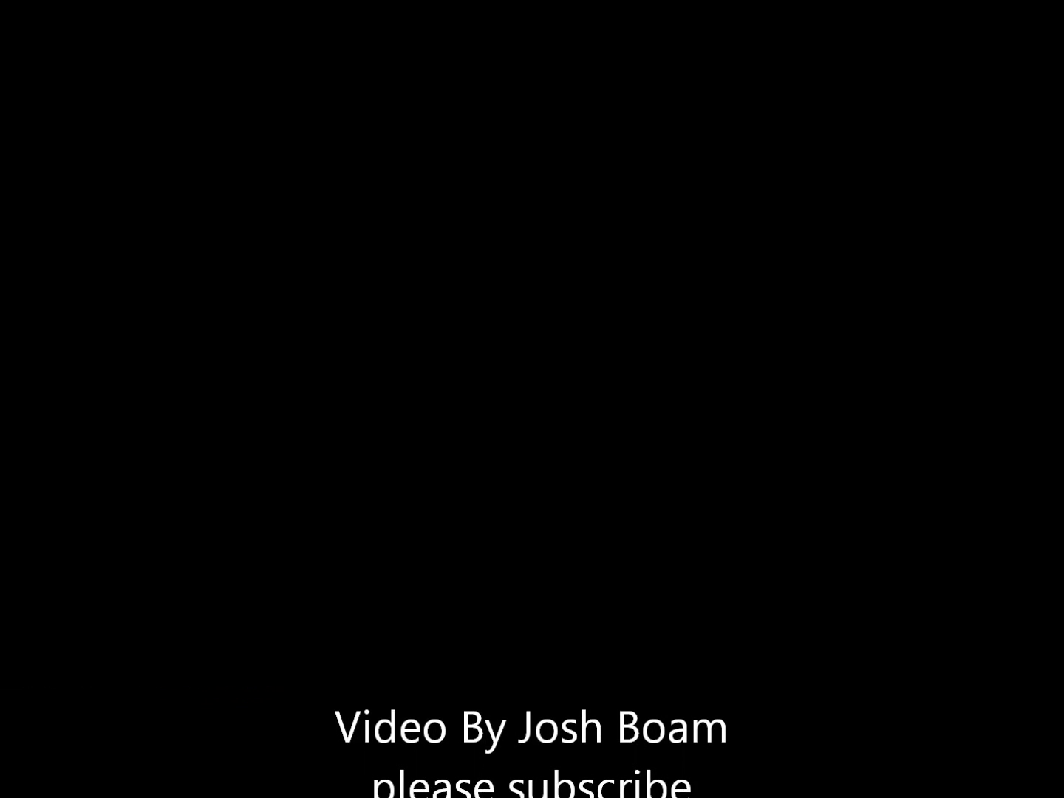